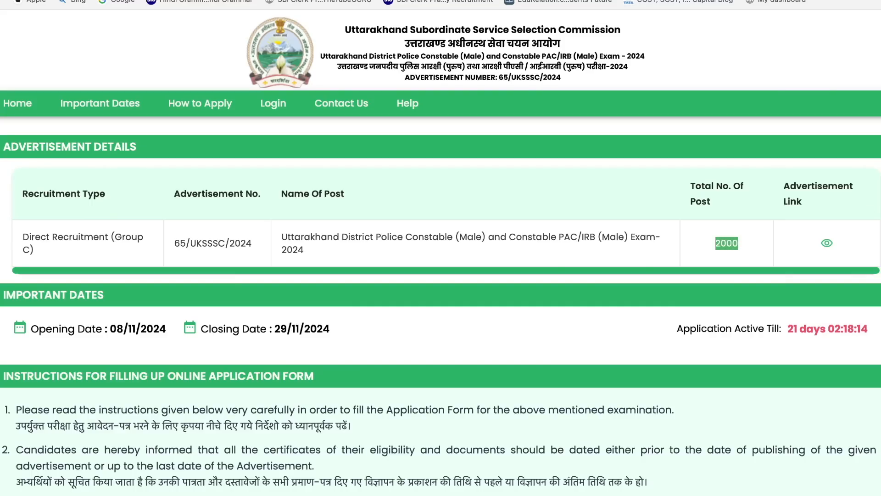
scroll(441, 303, down, 4)
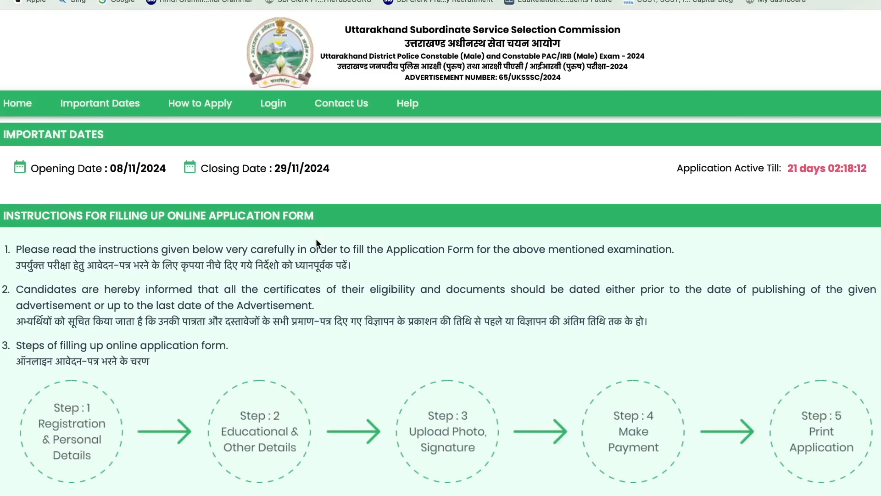
drag(112, 168, 166, 169)
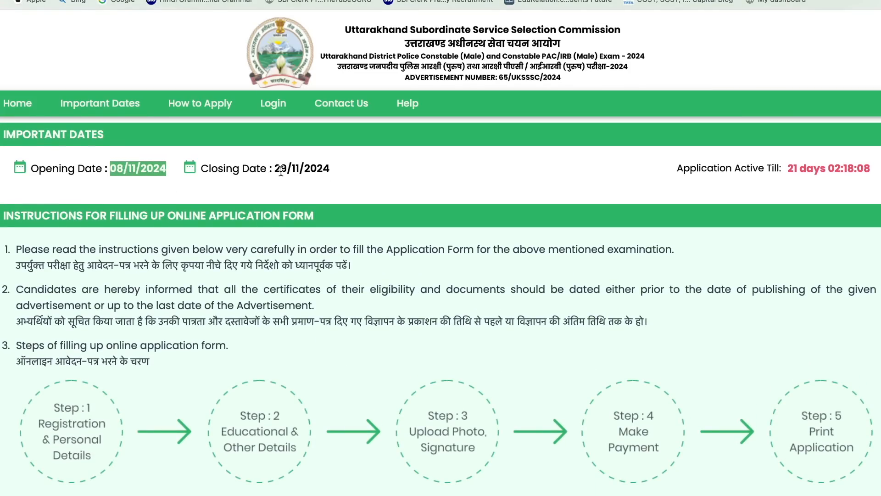
drag(274, 168, 335, 168)
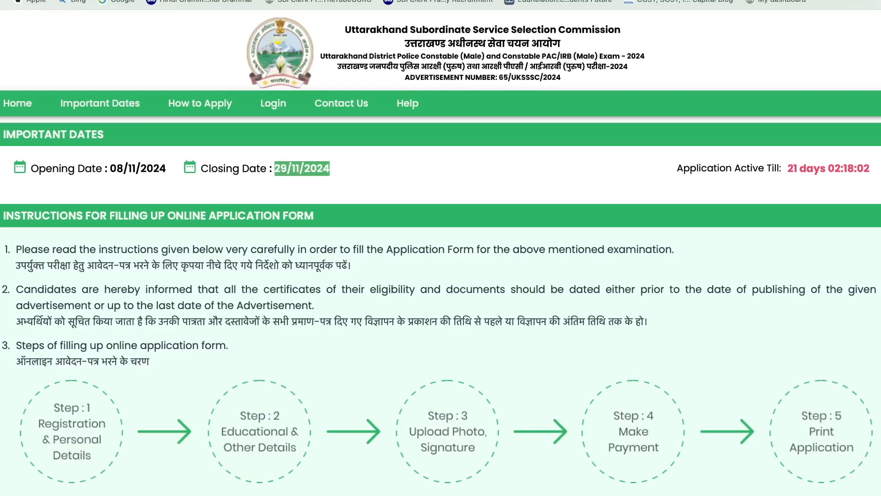
scroll(440, 298, down, 4)
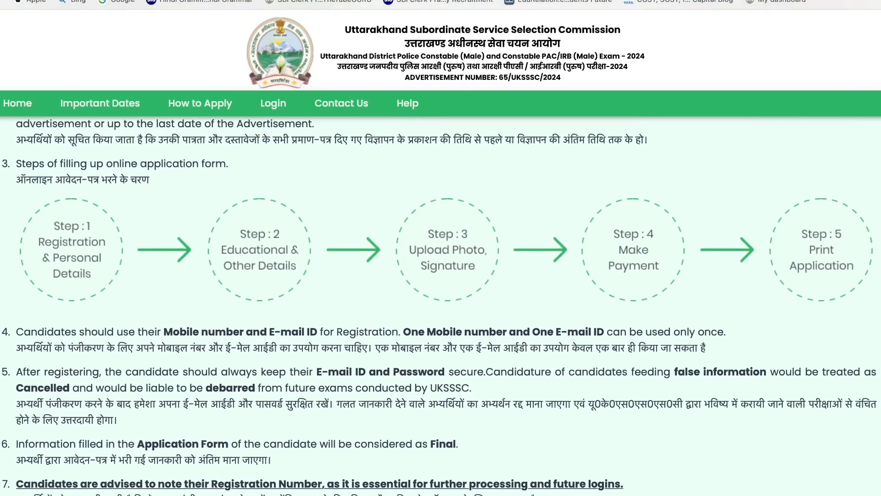
scroll(440, 298, down, 1)
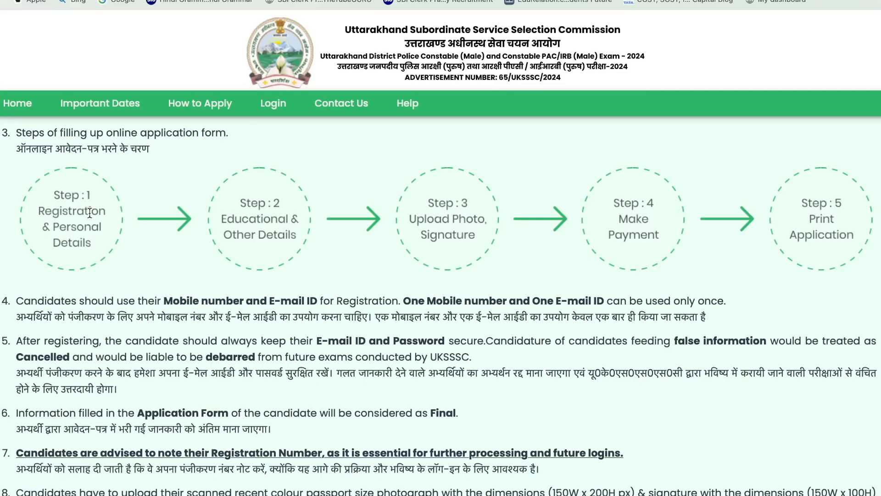
drag(53, 195, 92, 197)
double_click(84, 226)
click(228, 201)
Review the Registration Number and photo/signature size advice, then choose Apply Now.
scroll(441, 303, down, 5)
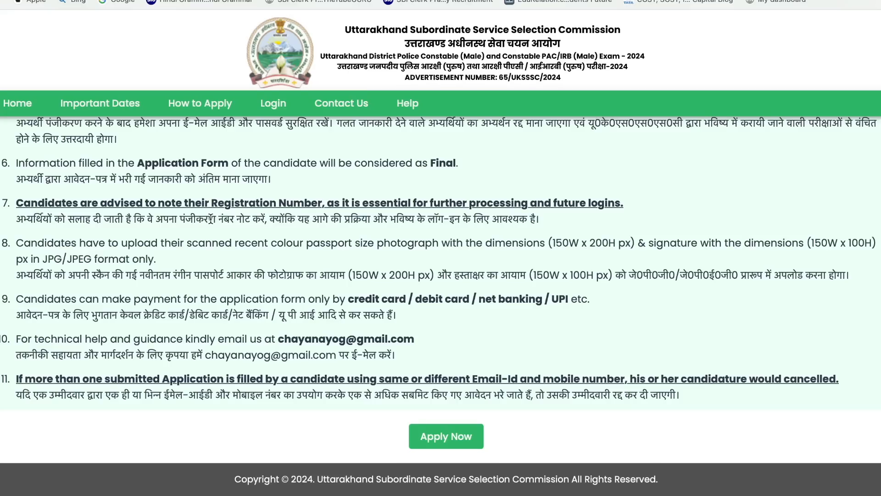
drag(145, 202, 559, 218)
drag(275, 270, 556, 268)
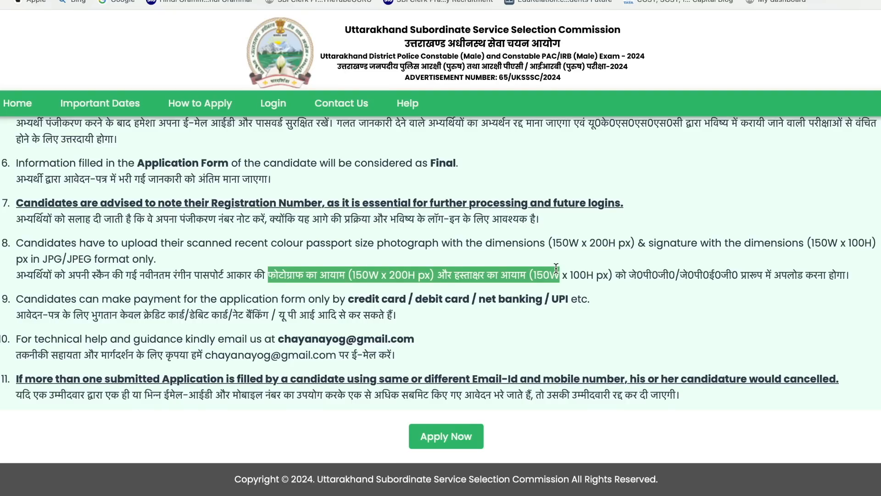
click(449, 435)
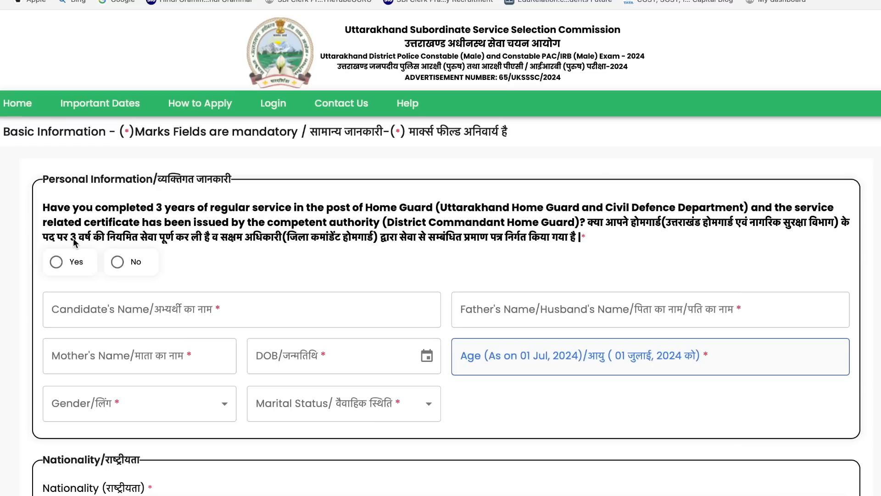
Answer No to the three-year Home Guard service question after briefly choosing Yes.
drag(71, 238, 226, 235)
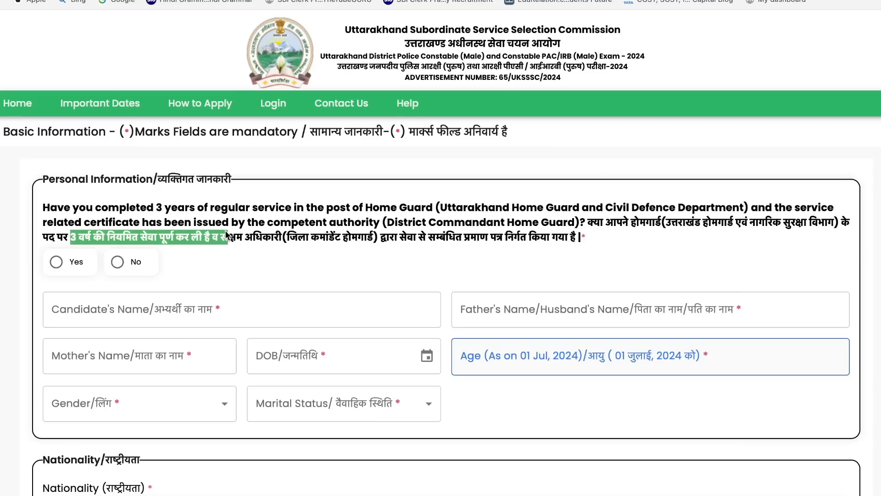
click(124, 267)
click(62, 268)
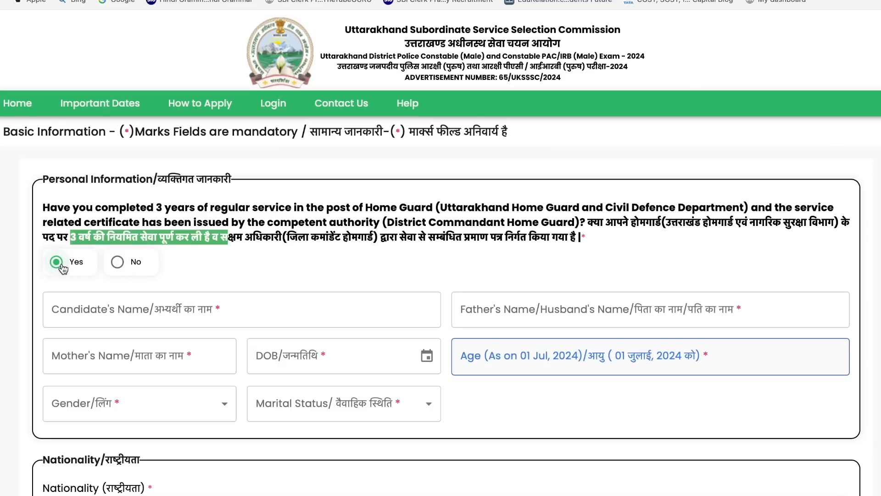
click(119, 262)
Go through the Candidate's, Father's and Mother's Name fields, leaving them empty.
scroll(371, 274, down, 2)
click(85, 225)
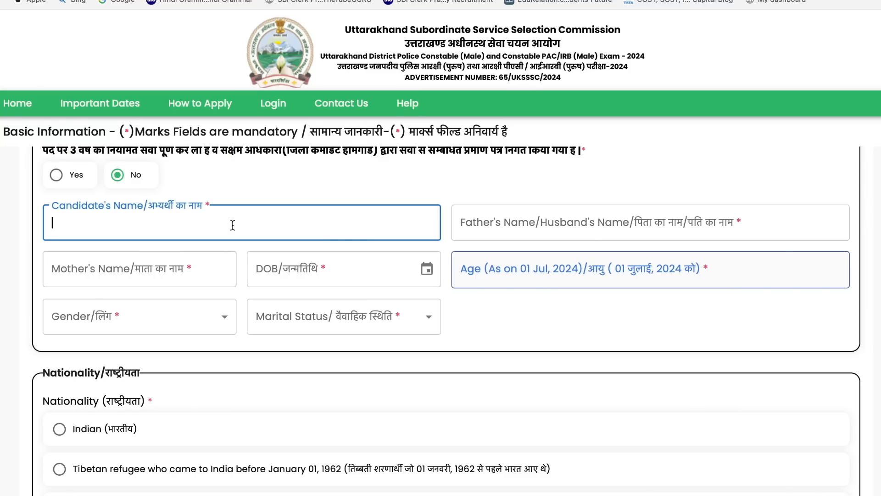
click(498, 230)
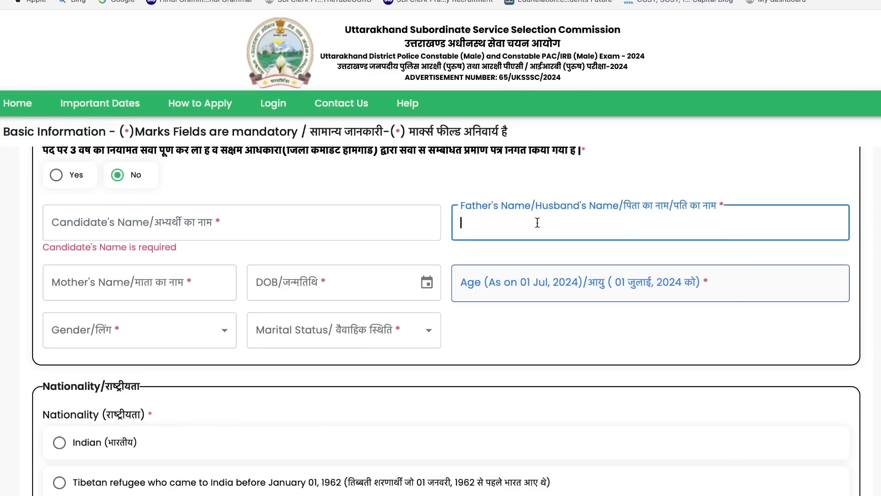
click(177, 278)
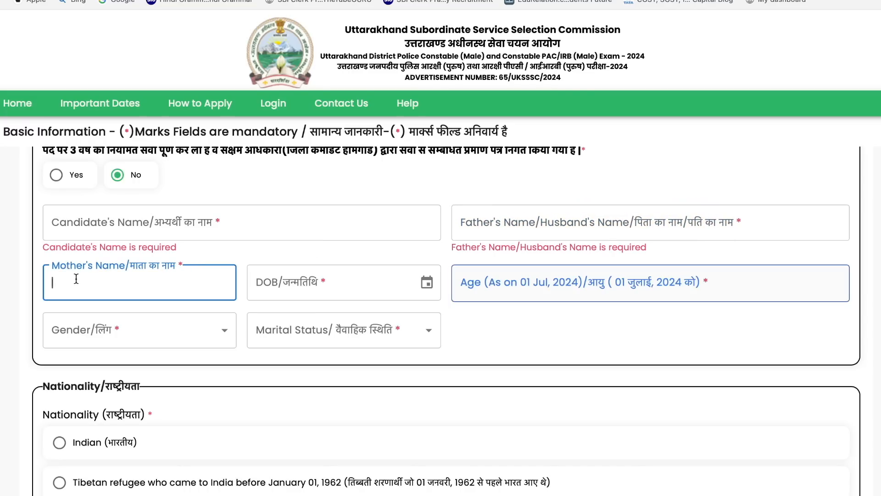
Set the date of birth to 01/01/2003 in the calendar picker.
click(424, 284)
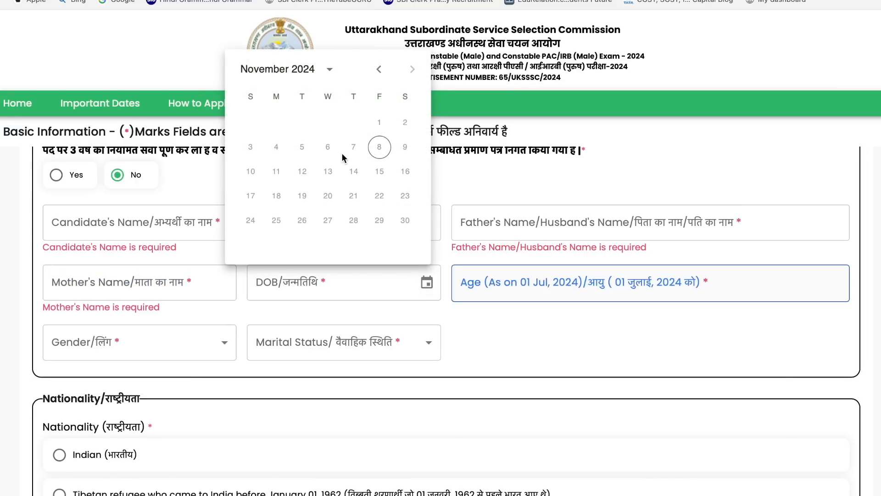
click(311, 73)
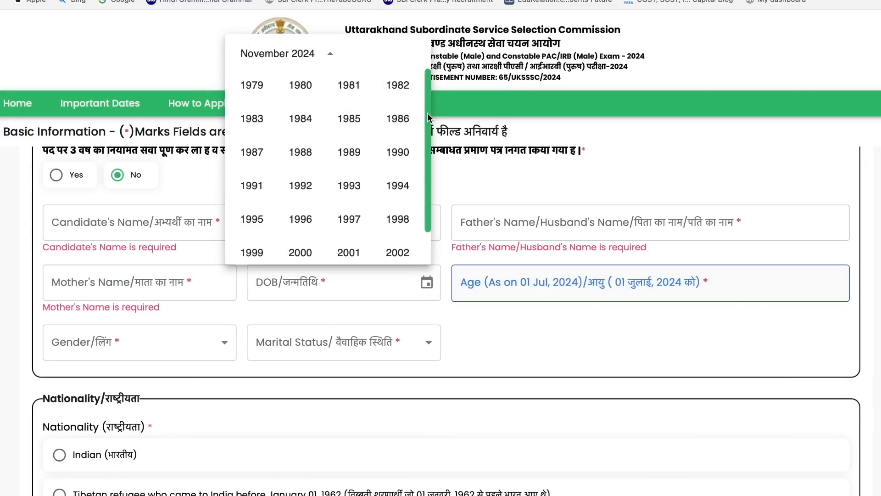
drag(429, 117, 432, 153)
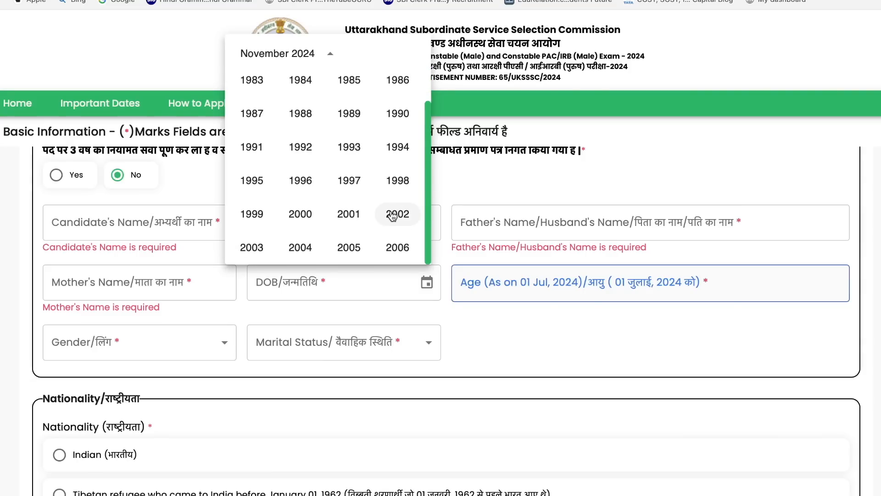
click(253, 249)
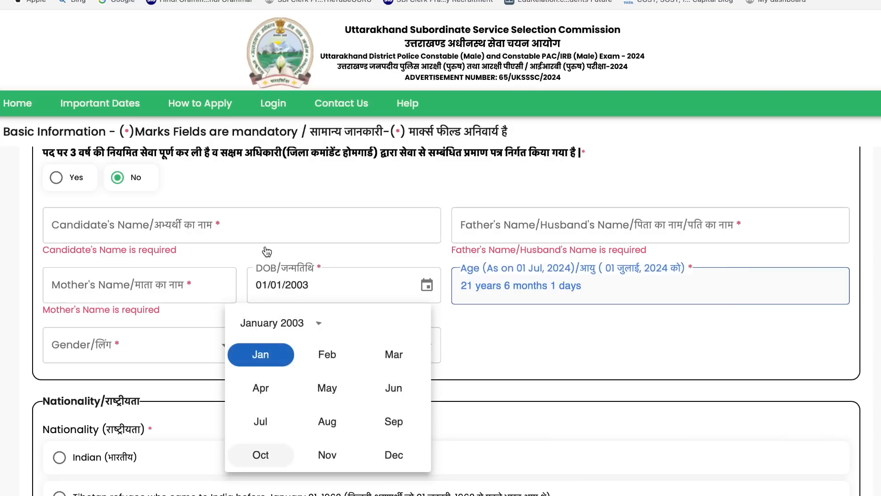
click(284, 357)
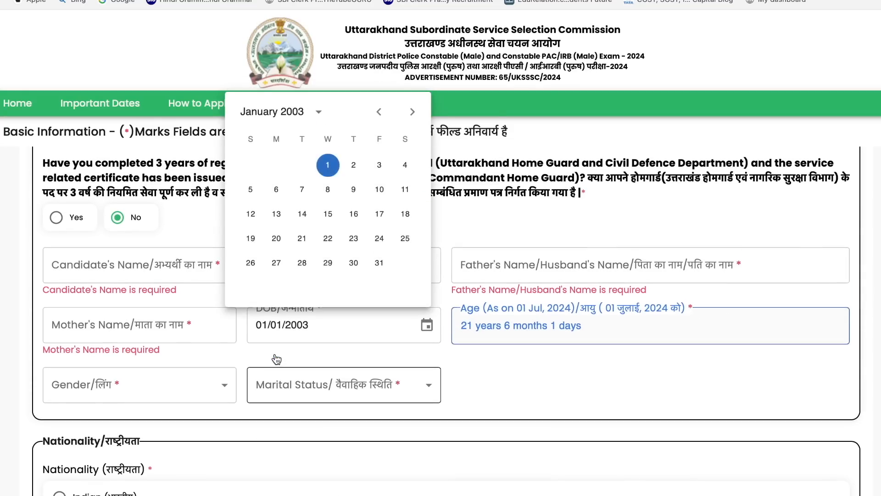
click(331, 168)
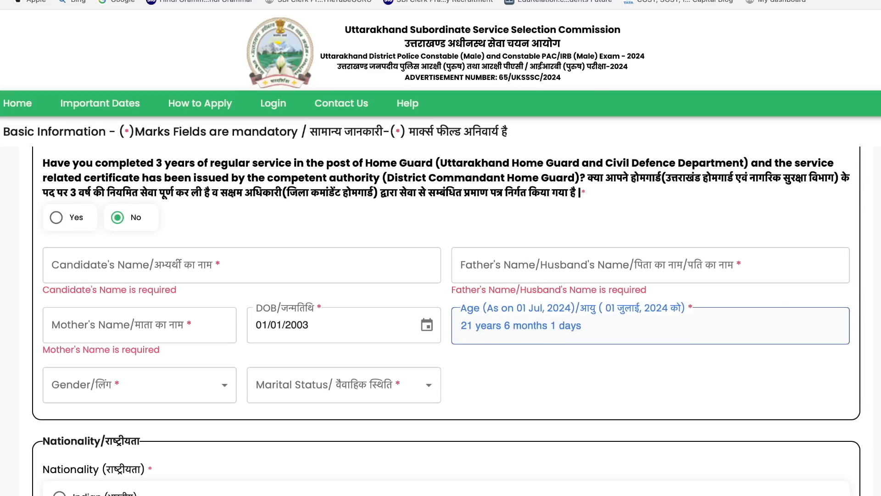
Choose Male as gender and Unmarried as marital status.
scroll(276, 210, down, 5)
scroll(276, 211, up, 2)
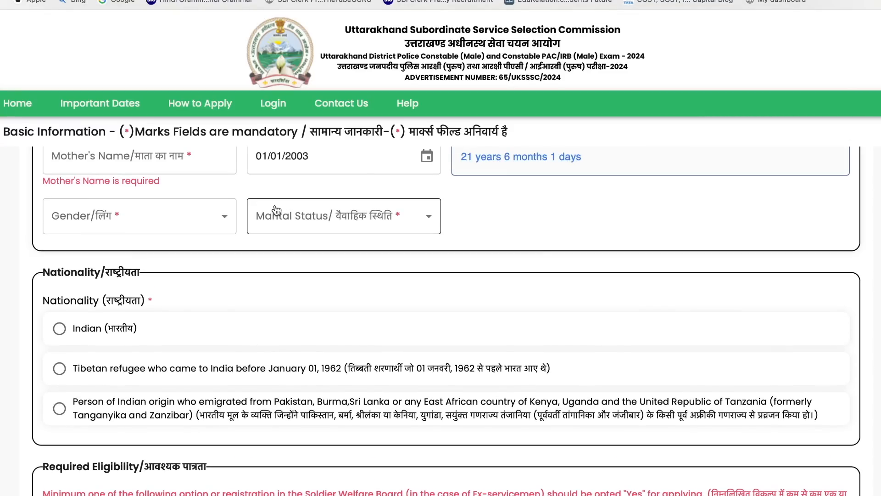
click(173, 216)
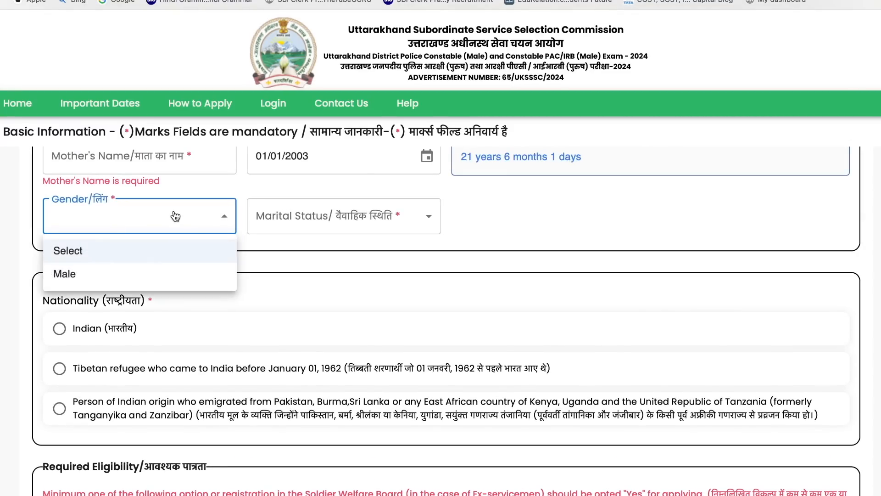
click(115, 272)
click(317, 222)
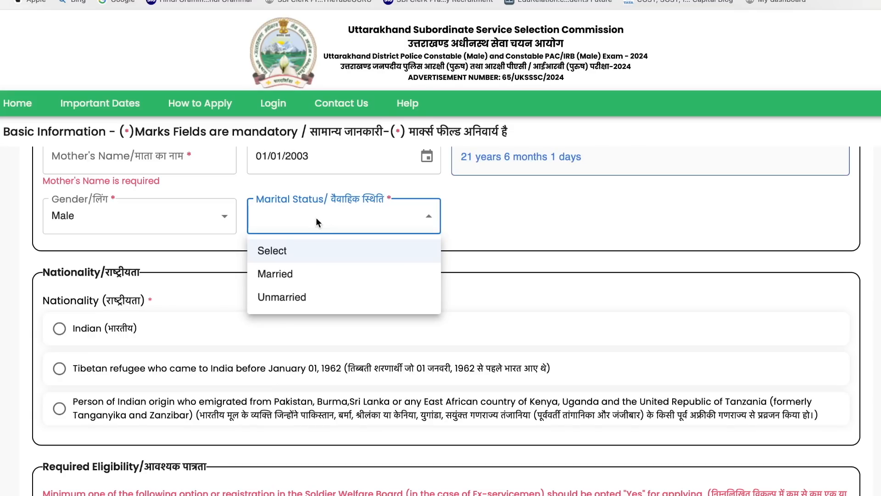
click(304, 297)
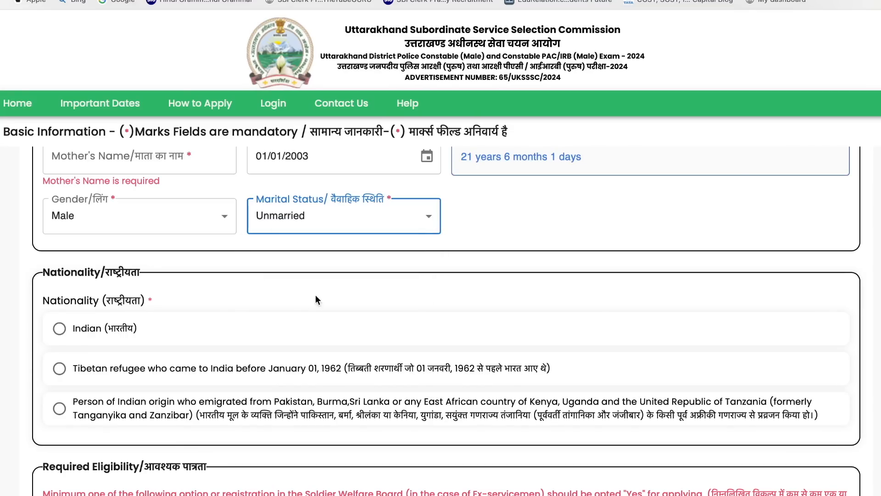
Choose Indian nationality, then answer No to eligibility question 1 on employment office registration.
scroll(441, 313, down, 3)
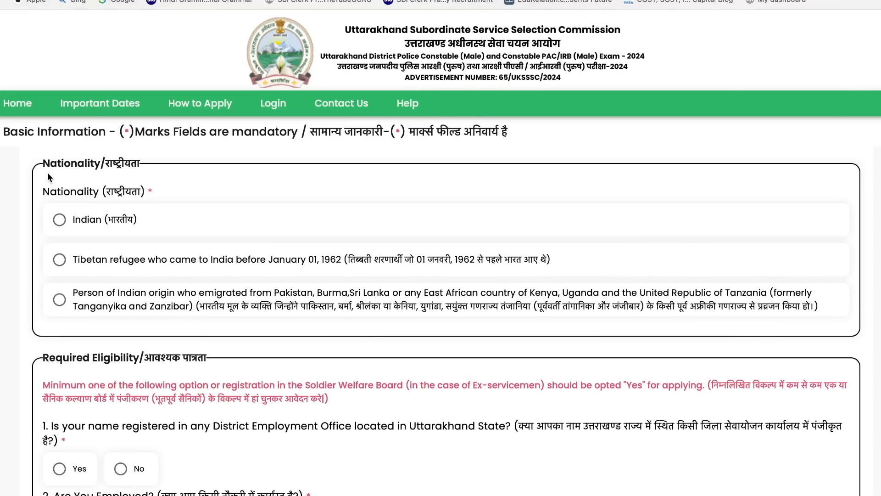
click(61, 224)
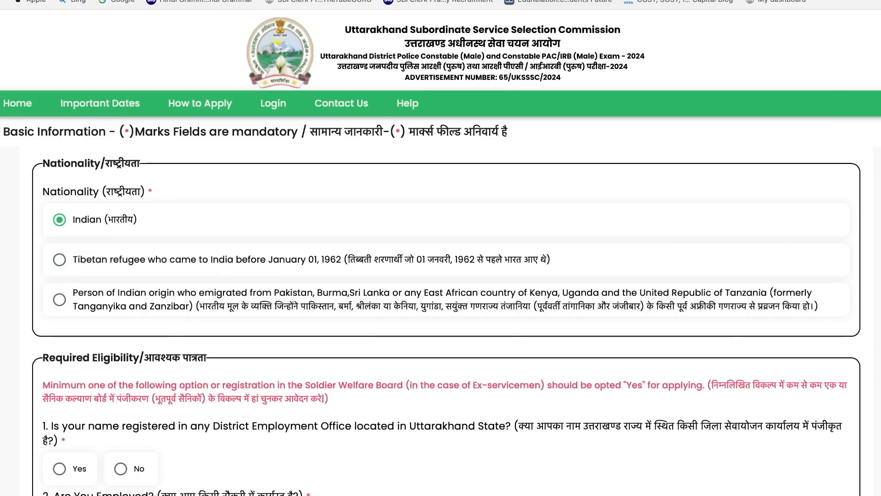
scroll(52, 212, down, 3)
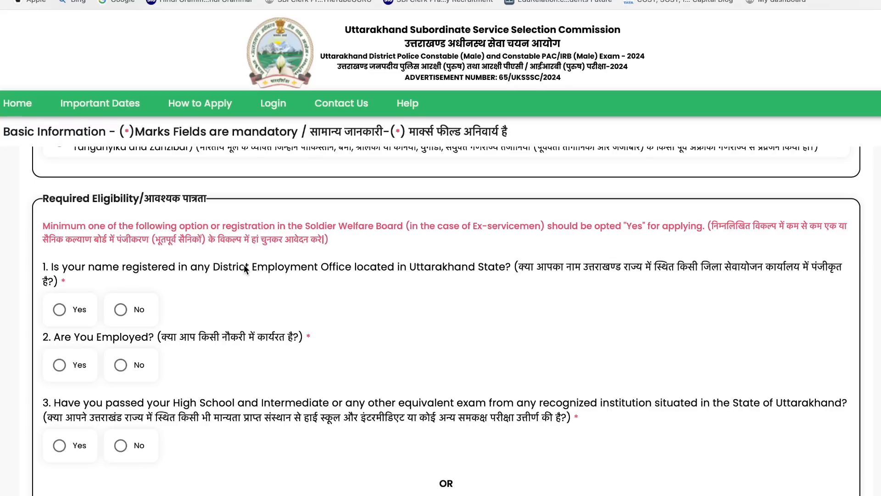
drag(244, 265, 368, 277)
click(375, 275)
click(60, 309)
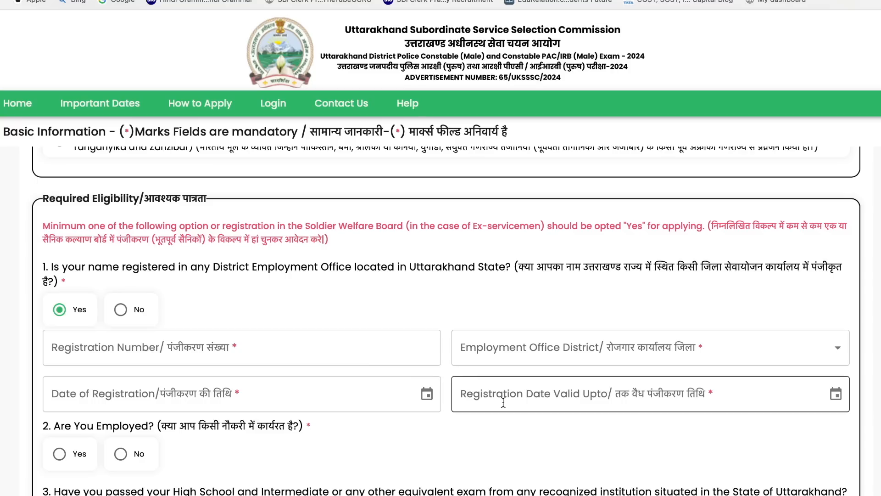
click(121, 311)
scroll(273, 317, down, 2)
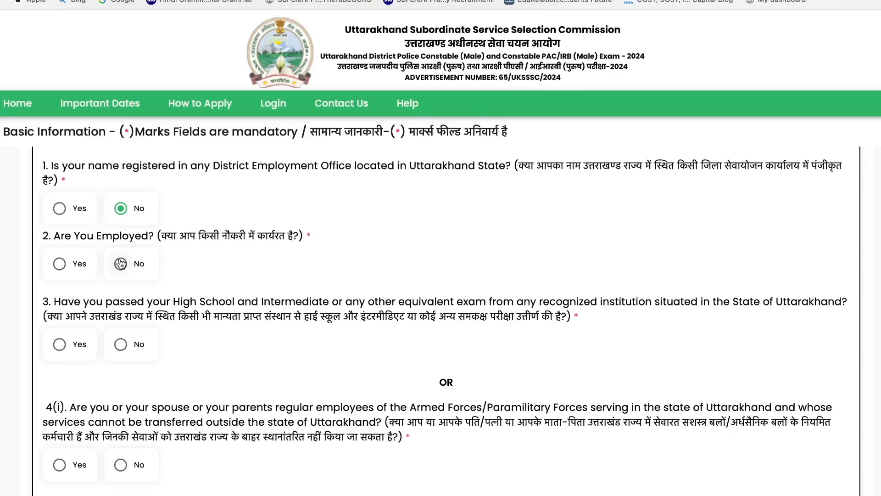
click(66, 265)
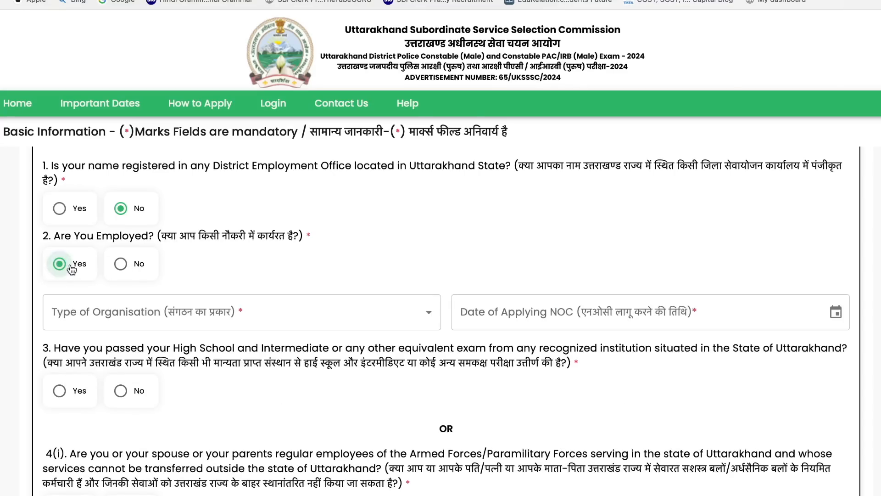
click(140, 317)
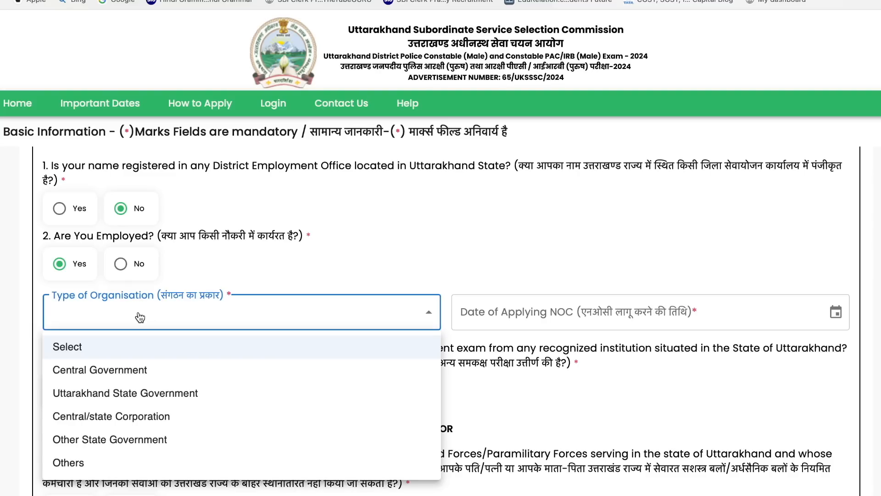
click(309, 257)
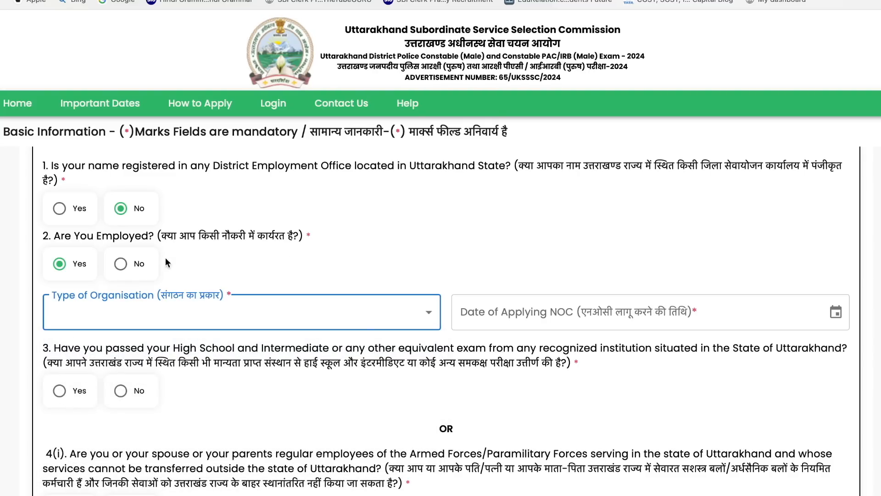
click(123, 263)
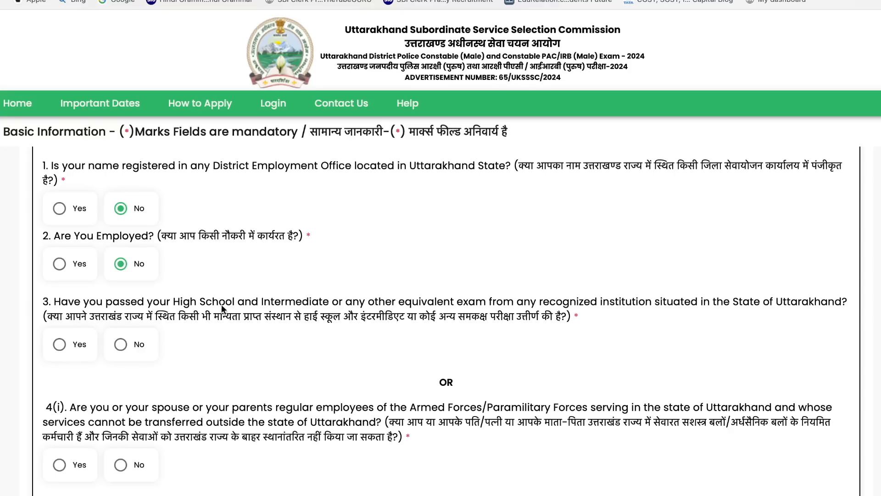
drag(265, 315, 566, 315)
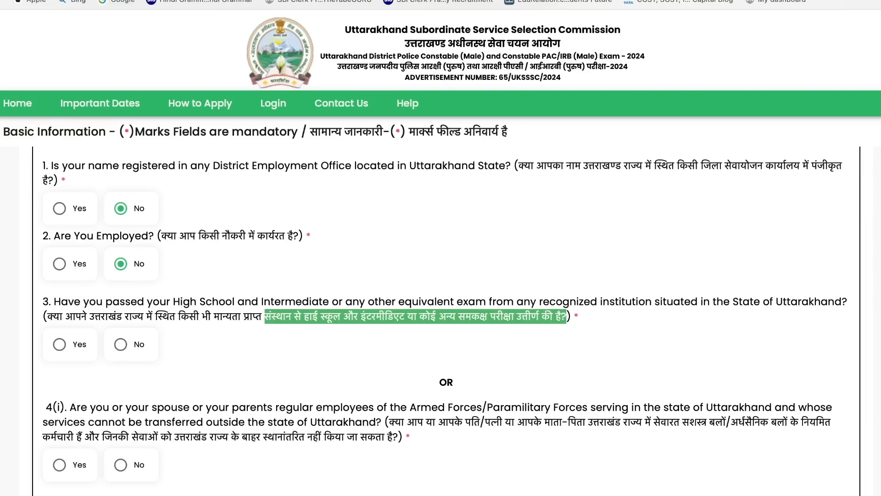
scroll(119, 274, down, 4)
Set question 3 on Uttarakhand High School and Intermediate to No, revealing questions 4(i)–4(iii).
scroll(119, 274, up, 2)
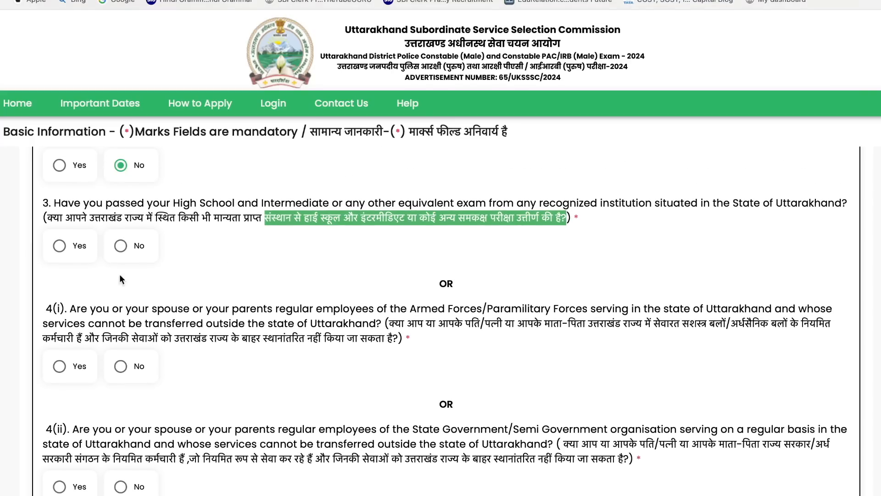
click(72, 248)
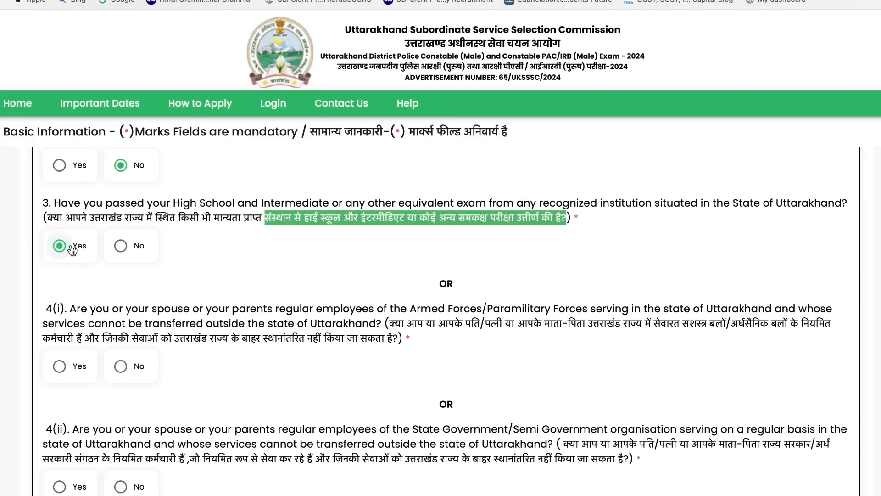
click(120, 247)
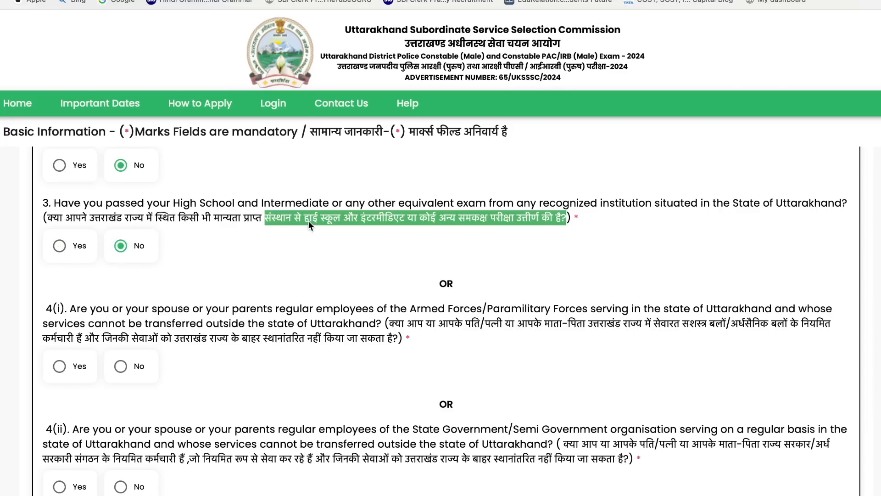
scroll(308, 221, down, 3)
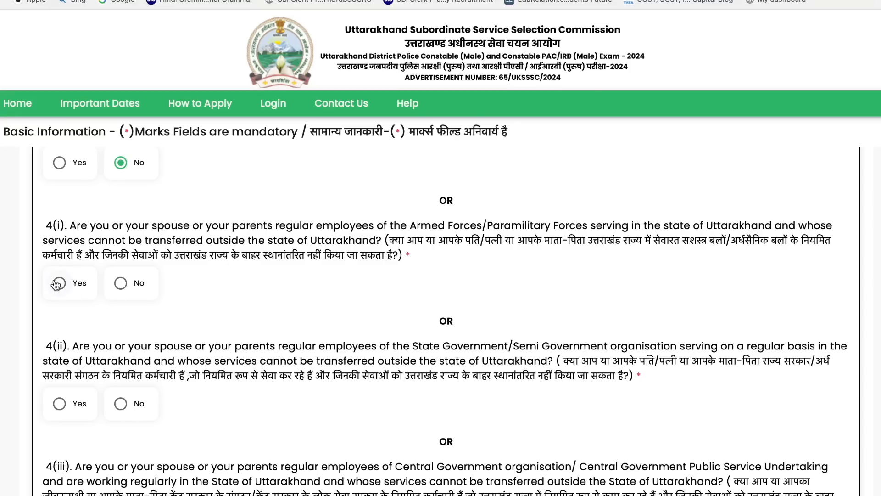
Mark No for parental or spouse employment questions 4(i), 4(ii) and 4(iii).
click(121, 284)
scroll(284, 287, down, 2)
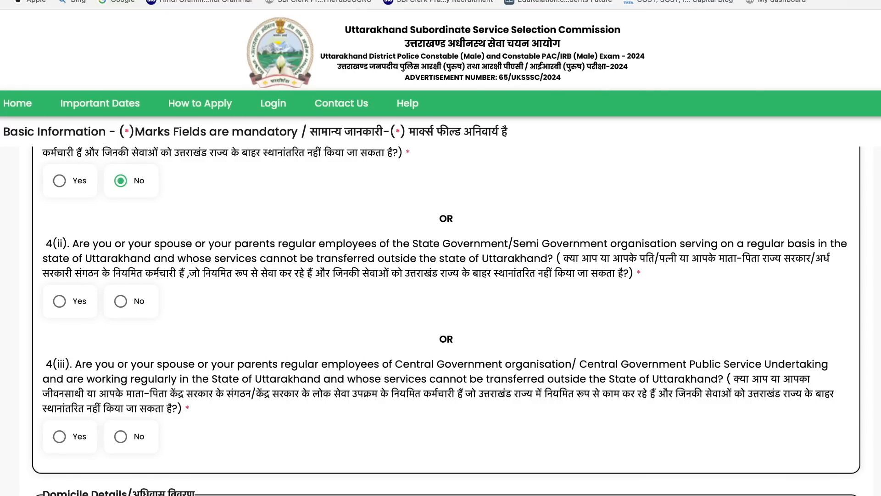
scroll(446, 276, down, 1)
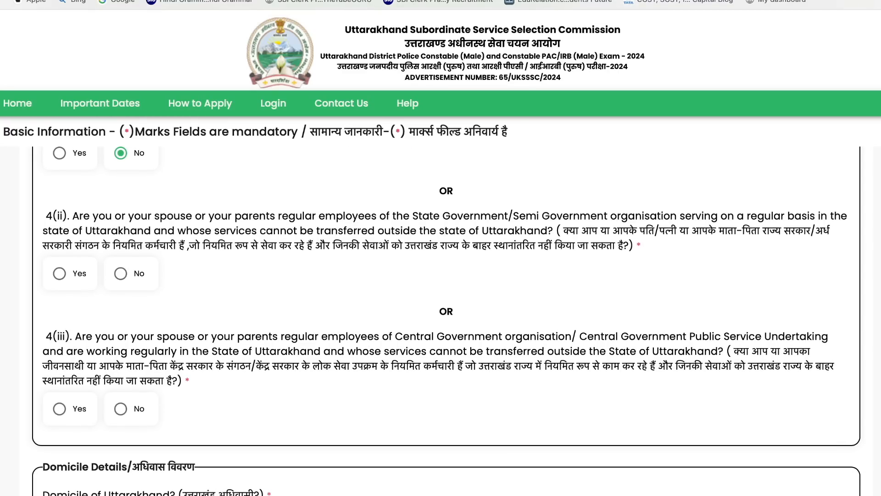
click(121, 274)
scroll(124, 284, down, 5)
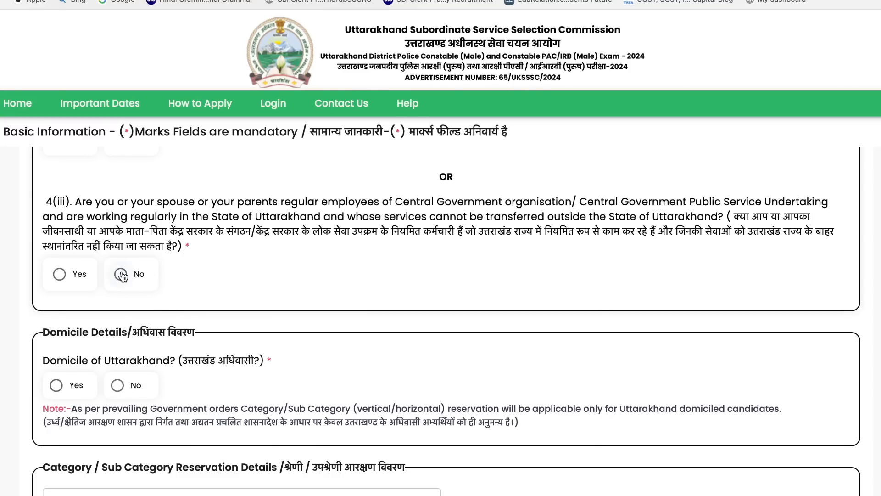
click(121, 274)
scroll(122, 275, down, 5)
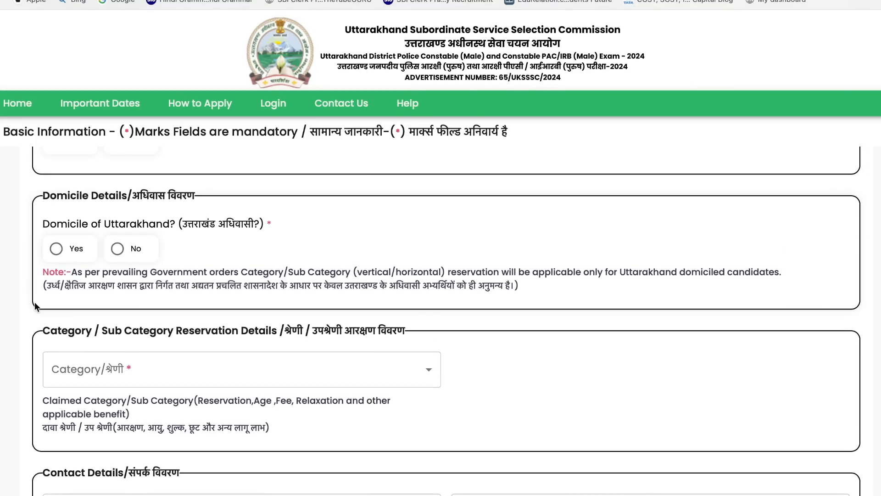
drag(79, 224, 164, 226)
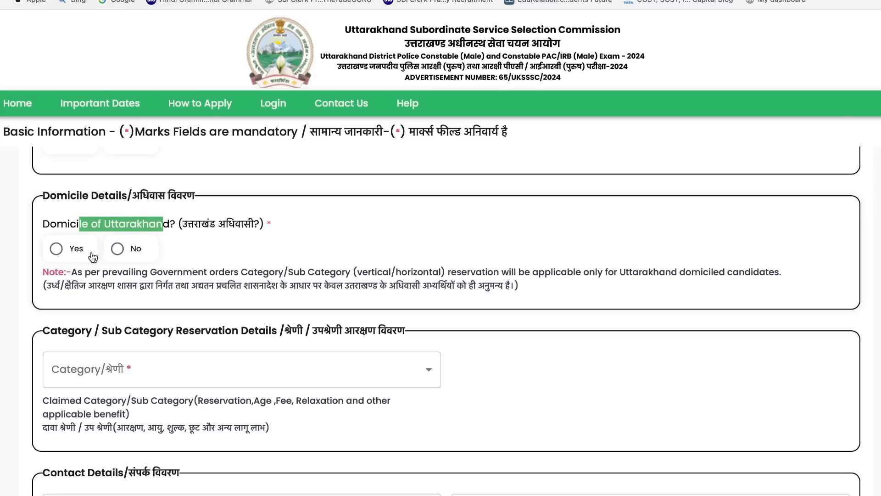
Leave the Domicile of Uttarakhand answer on No after switching between Yes and No.
click(78, 249)
click(147, 251)
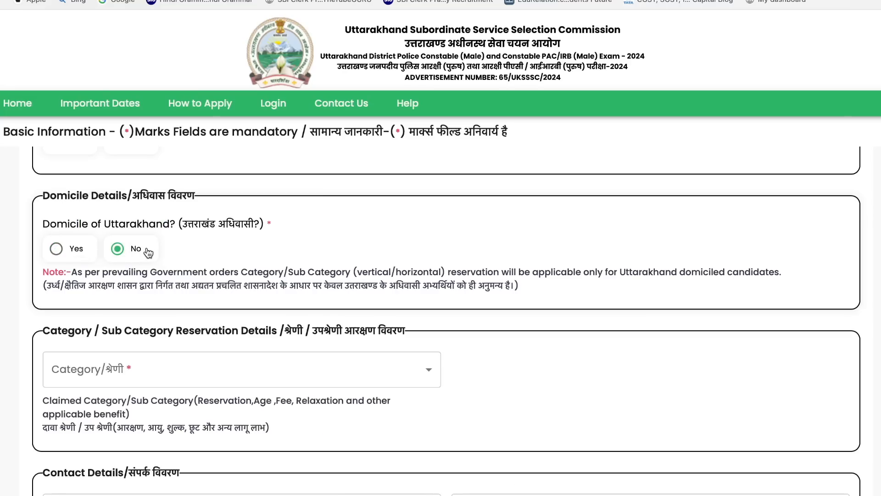
drag(126, 291, 204, 286)
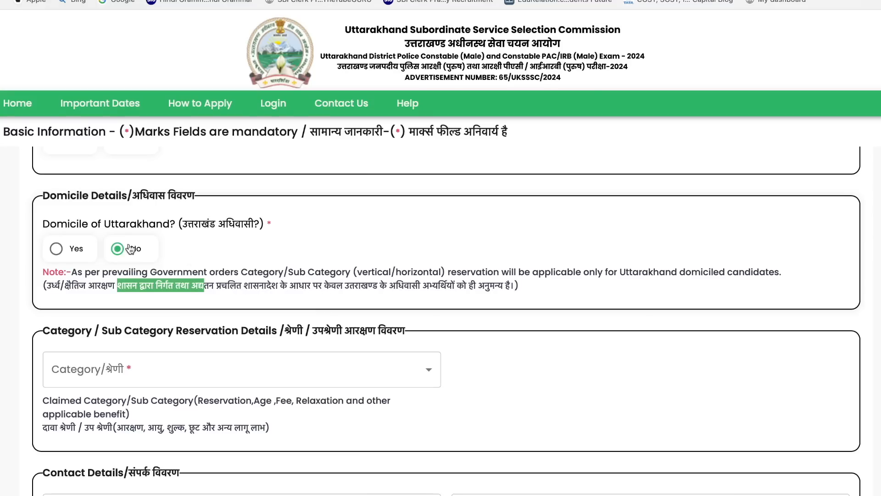
click(81, 252)
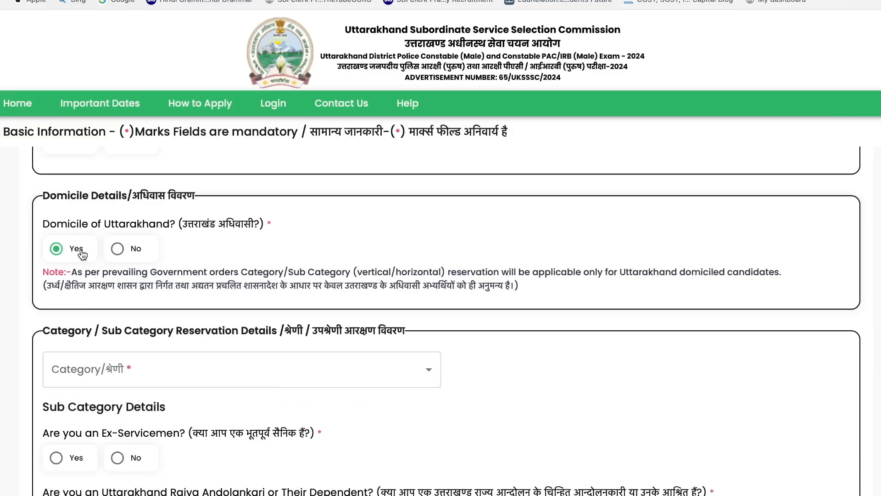
click(130, 253)
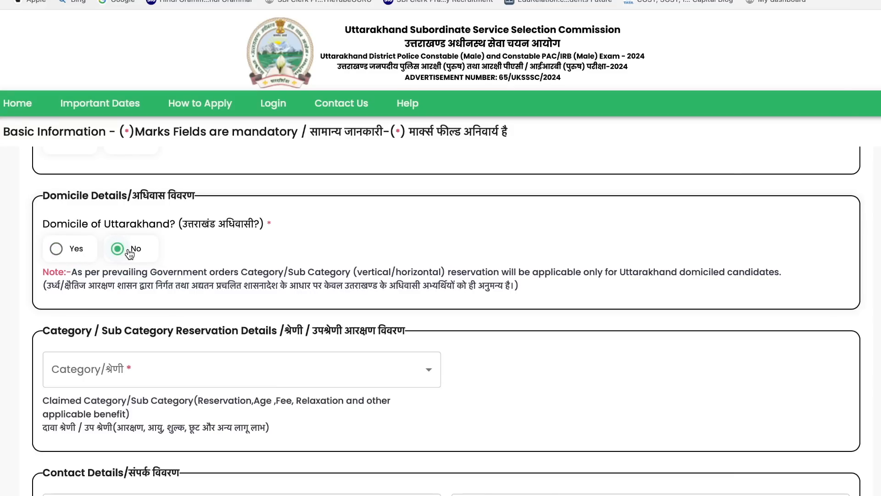
click(156, 369)
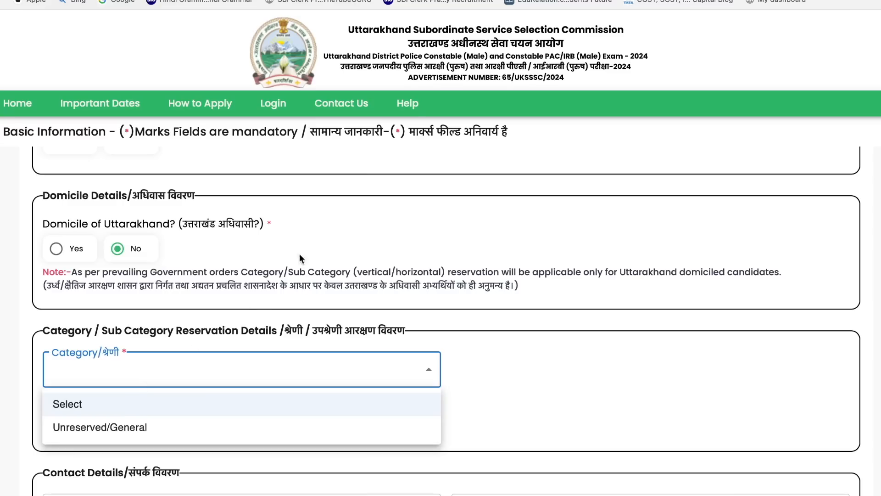
Mark the candidate as domiciled in Uttarakhand.
click(317, 229)
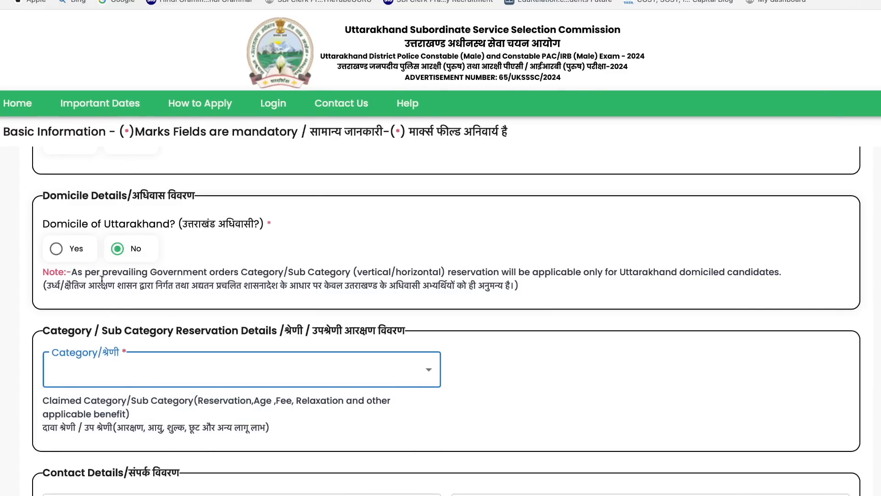
click(115, 358)
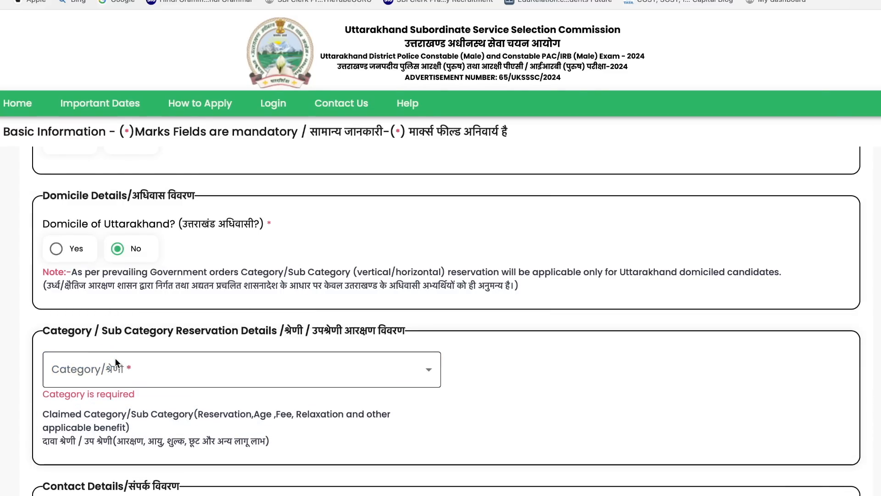
click(125, 367)
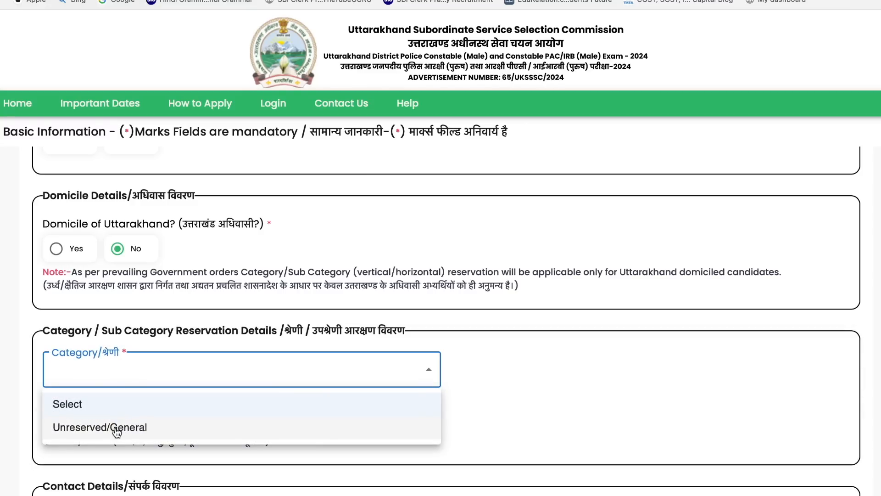
click(62, 248)
click(57, 250)
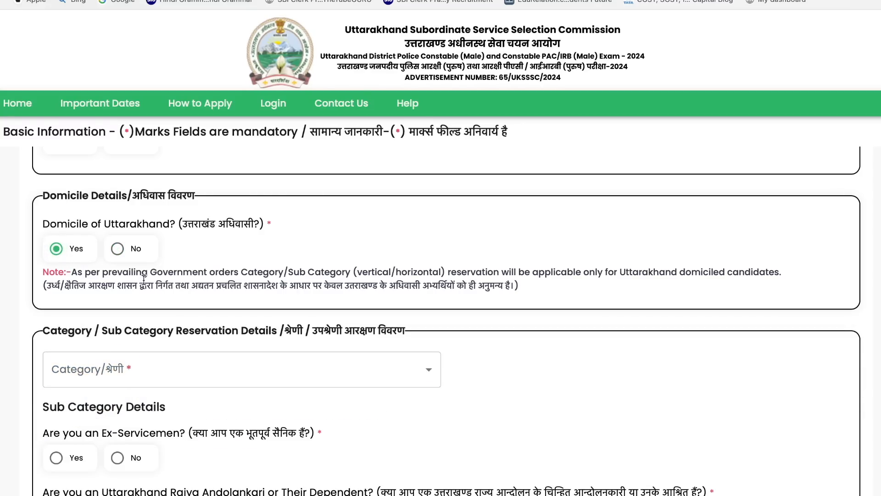
scroll(431, 225, down, 2)
scroll(430, 225, down, 2)
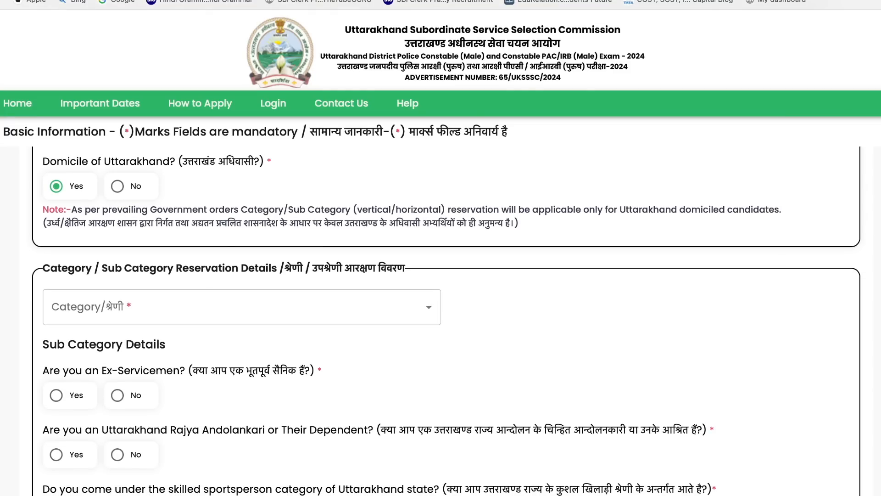
scroll(430, 224, down, 3)
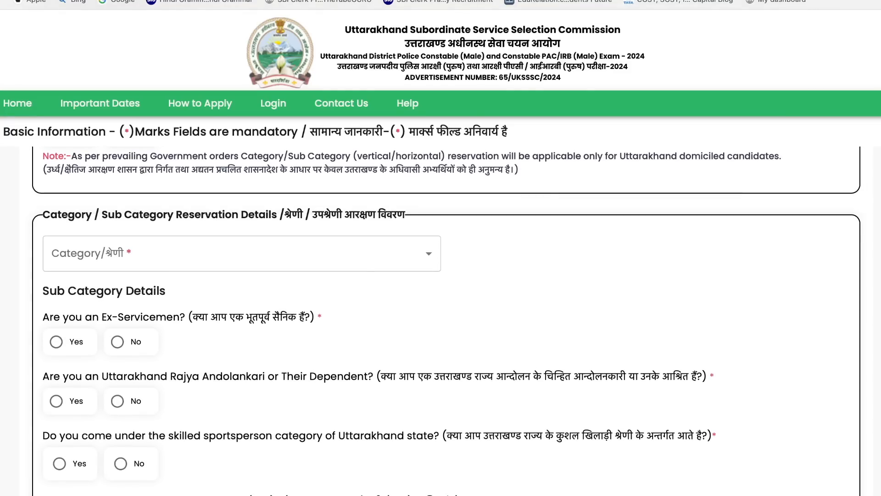
scroll(212, 150, down, 1)
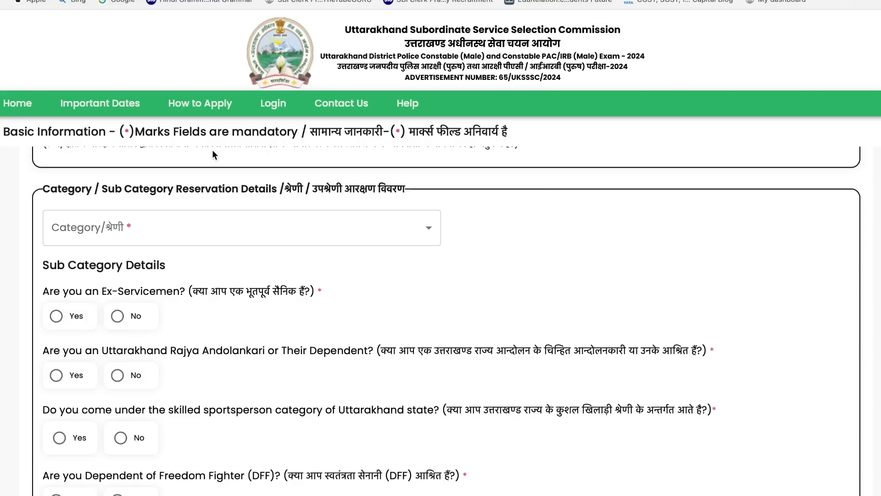
Try EWS and OBC as the category, finally choosing Unreserved/General.
click(239, 227)
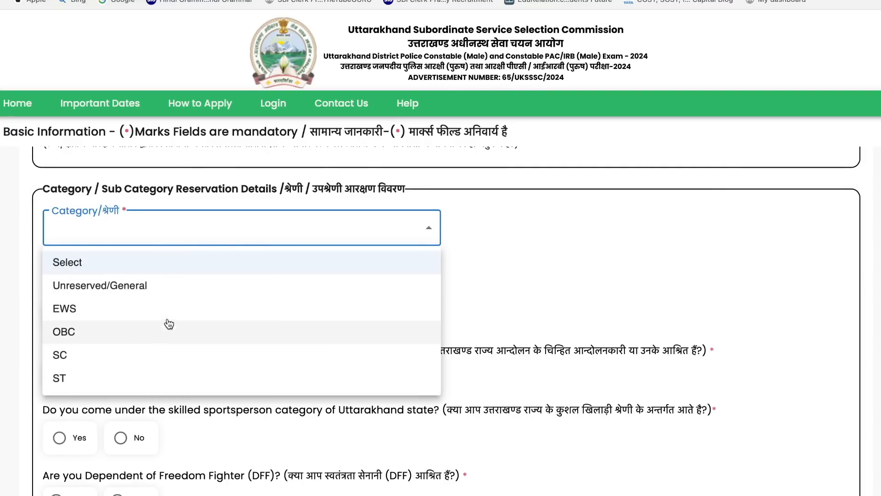
click(179, 305)
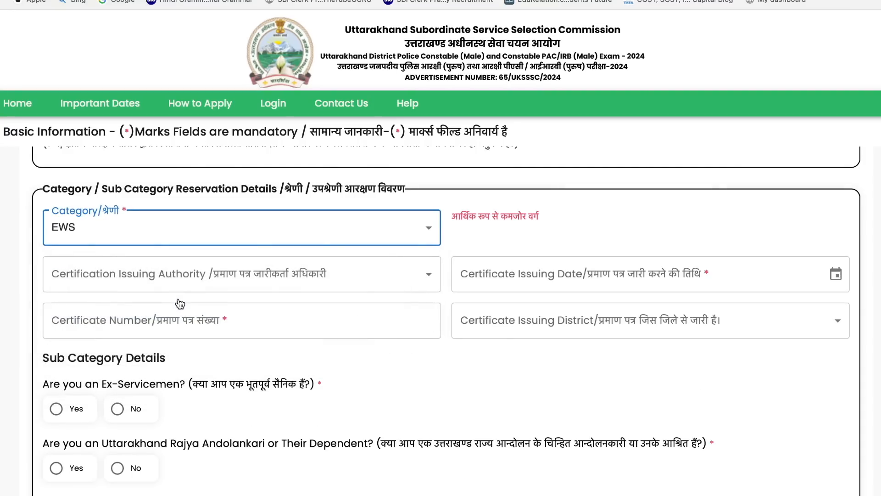
click(222, 233)
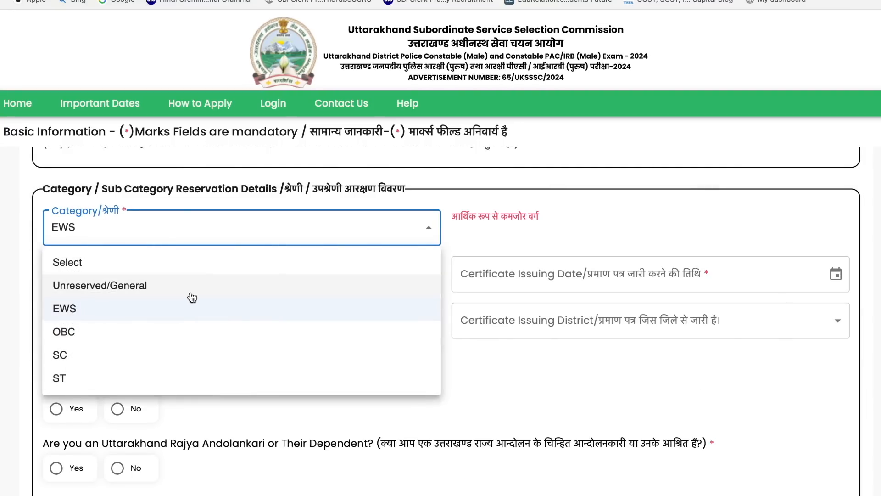
click(191, 292)
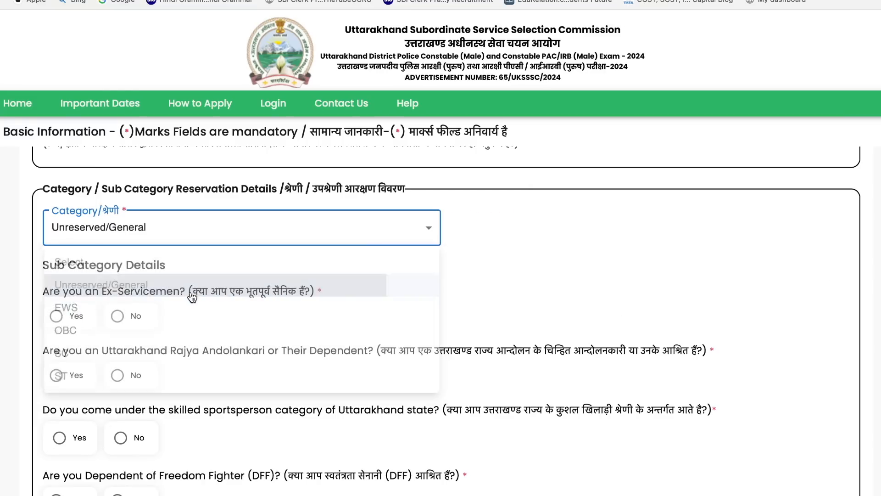
click(233, 223)
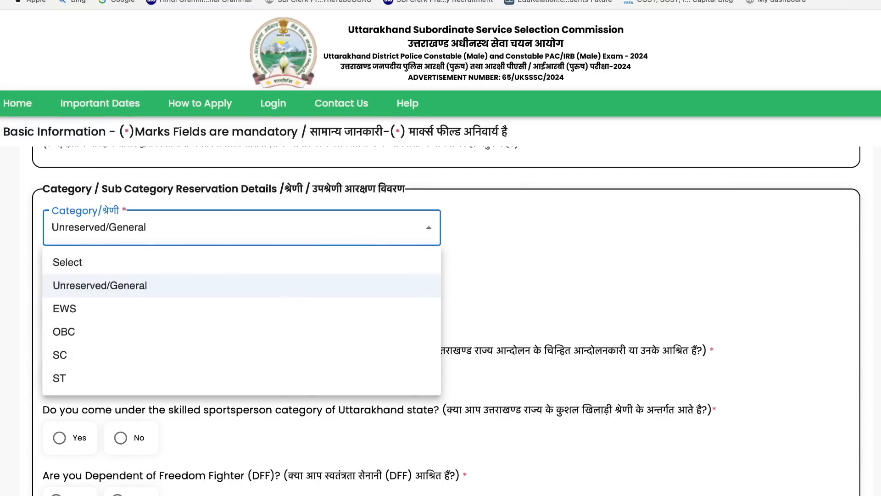
click(524, 236)
click(337, 233)
click(193, 330)
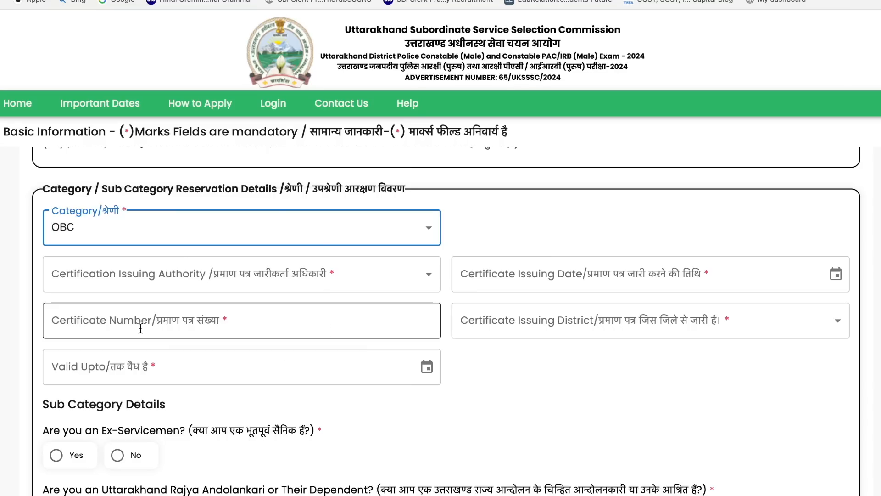
click(231, 234)
click(200, 284)
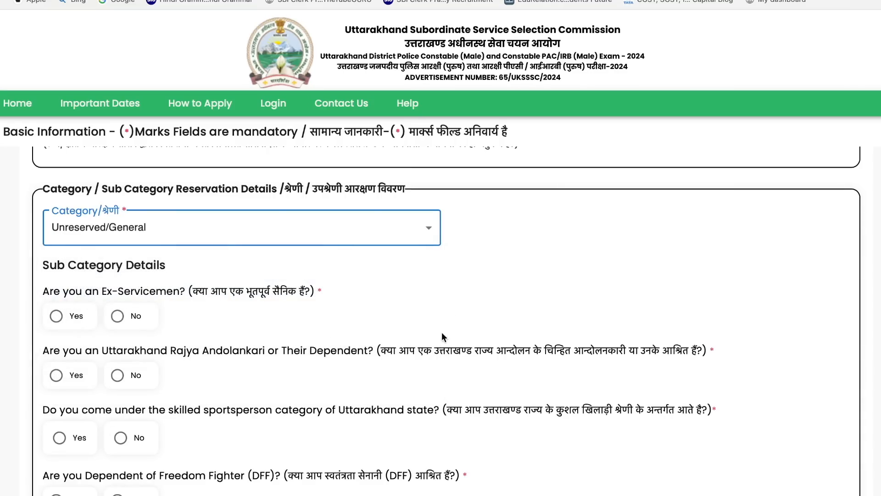
Answer No to Ex-Servicemen, Rajya Andolankari, sportsperson, Freedom Fighter dependent and Orphan questions.
click(117, 317)
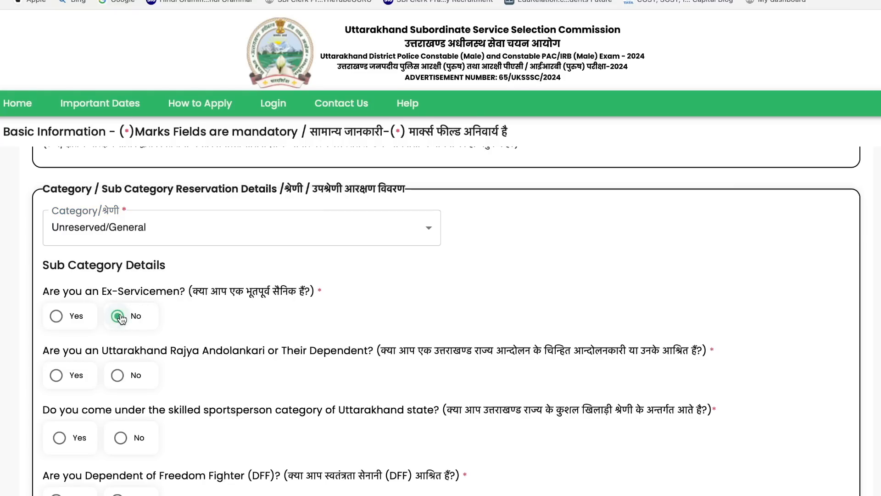
scroll(121, 318, down, 3)
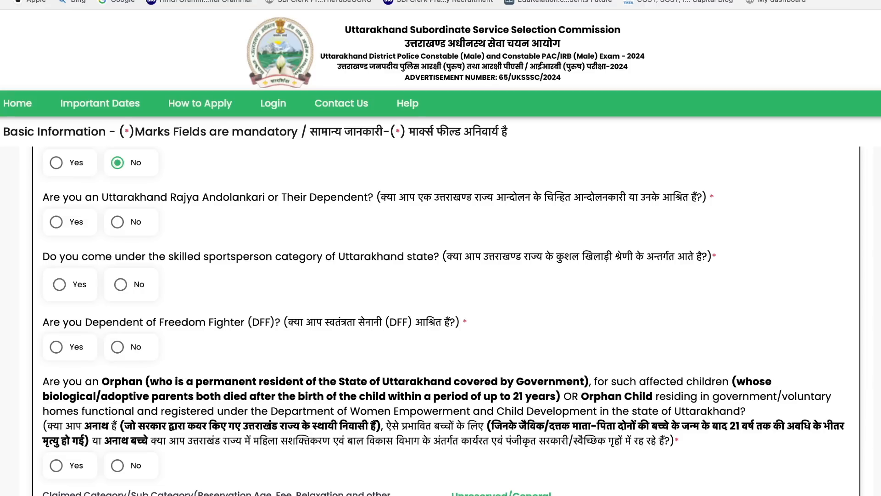
click(118, 222)
click(122, 285)
scroll(118, 340, down, 3)
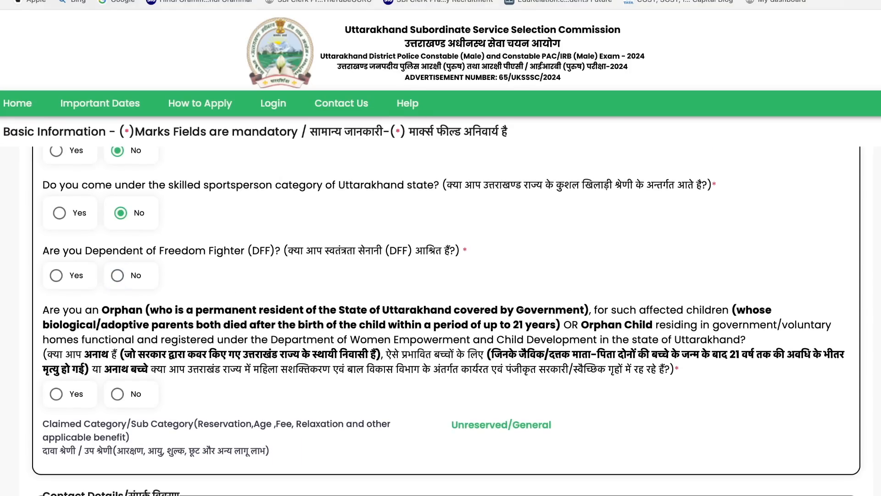
click(119, 277)
scroll(119, 281, down, 4)
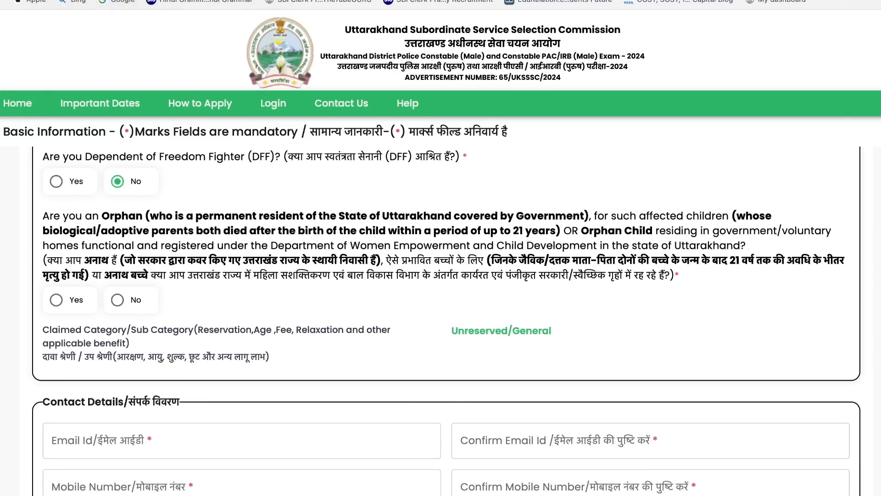
scroll(447, 321, down, 1)
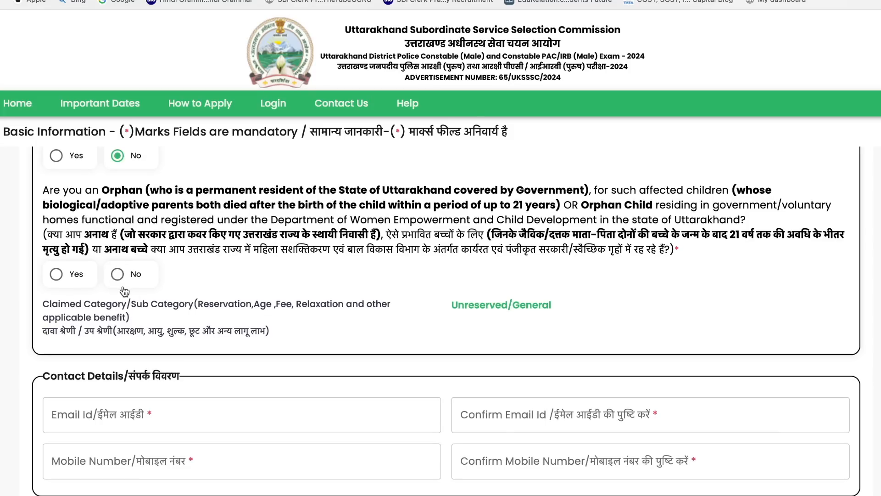
click(117, 276)
scroll(117, 275, down, 6)
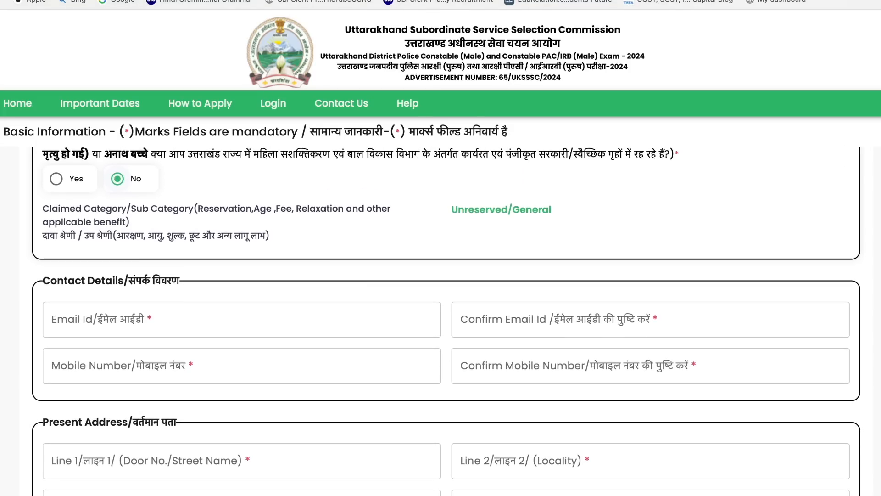
scroll(73, 275, down, 1)
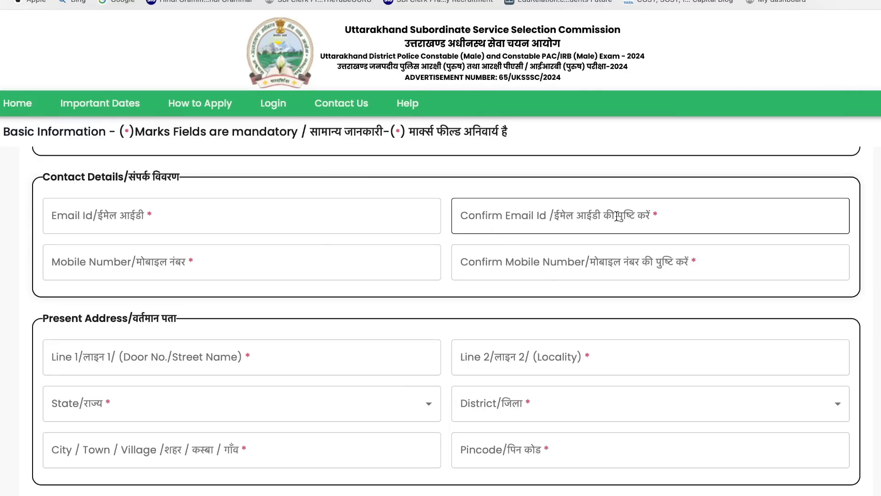
click(547, 225)
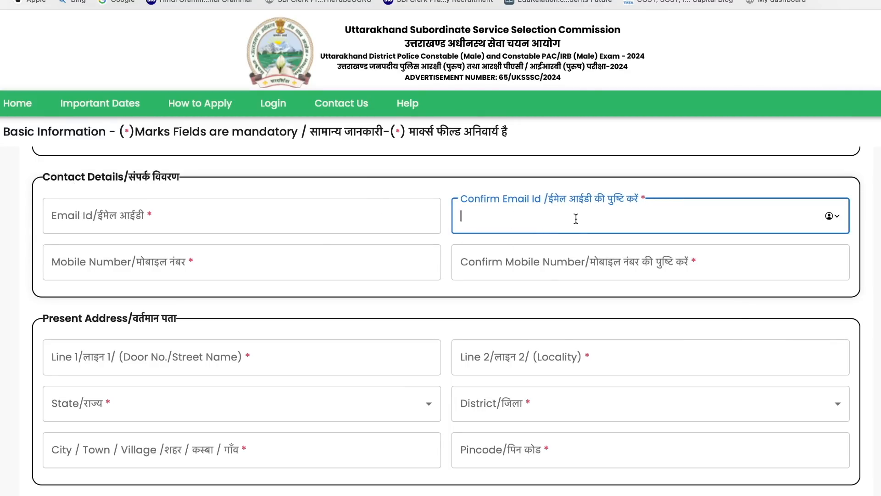
click(133, 265)
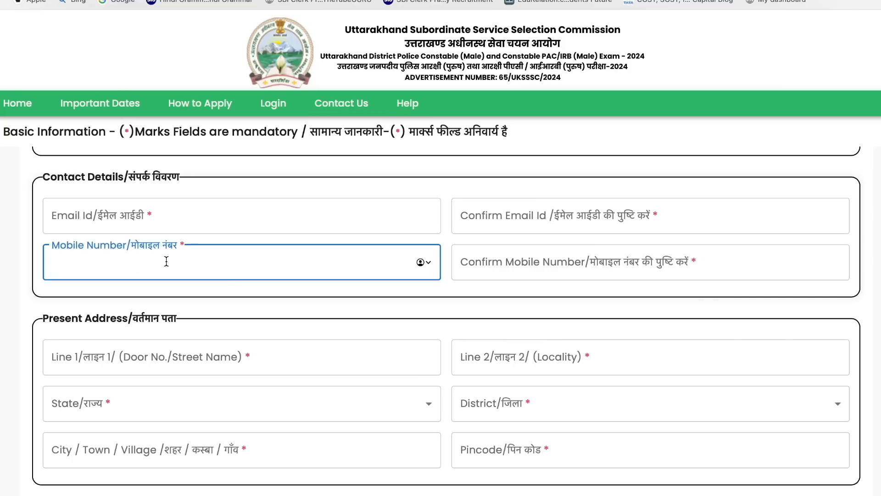
click(522, 255)
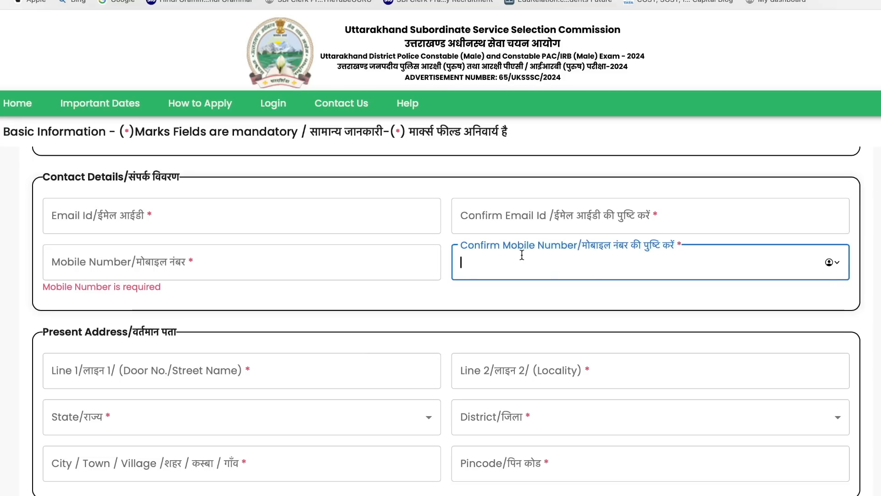
click(236, 290)
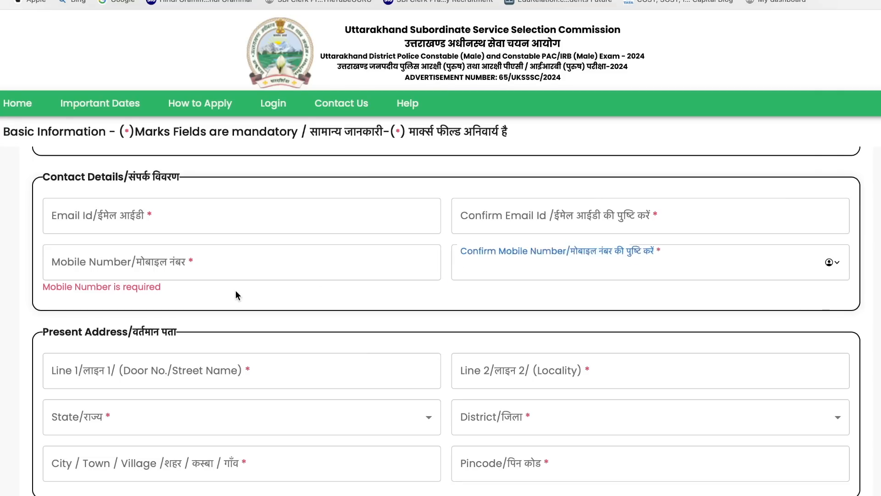
scroll(236, 290, down, 2)
scroll(235, 290, down, 3)
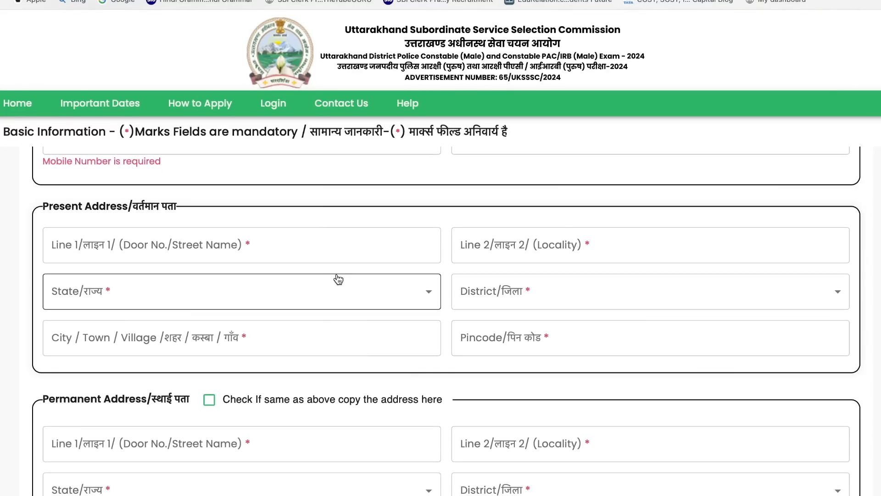
Open the present address State list and close it without choosing a state.
click(306, 299)
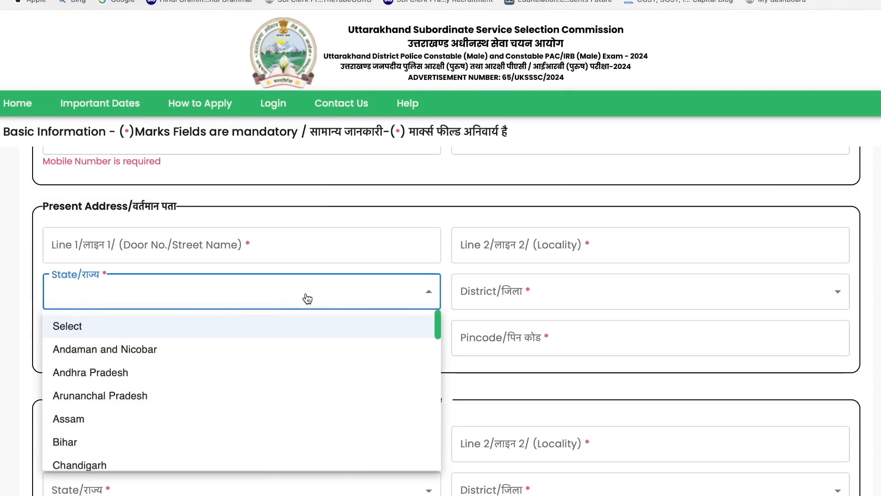
key(u)
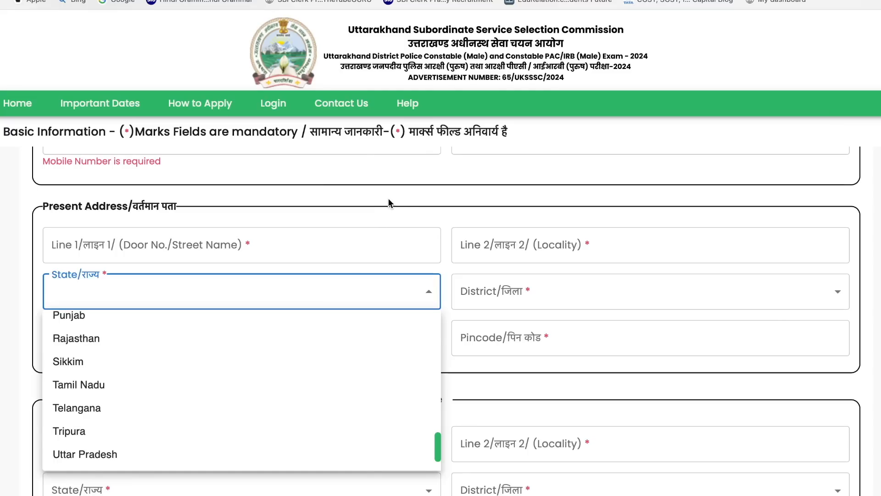
key(Escape)
drag(71, 206, 188, 200)
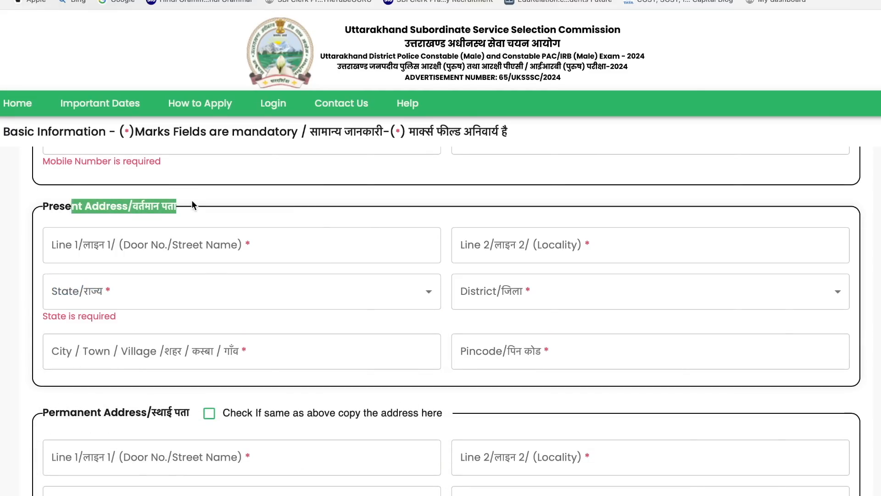
scroll(192, 199, down, 3)
scroll(153, 215, down, 1)
drag(111, 243, 178, 244)
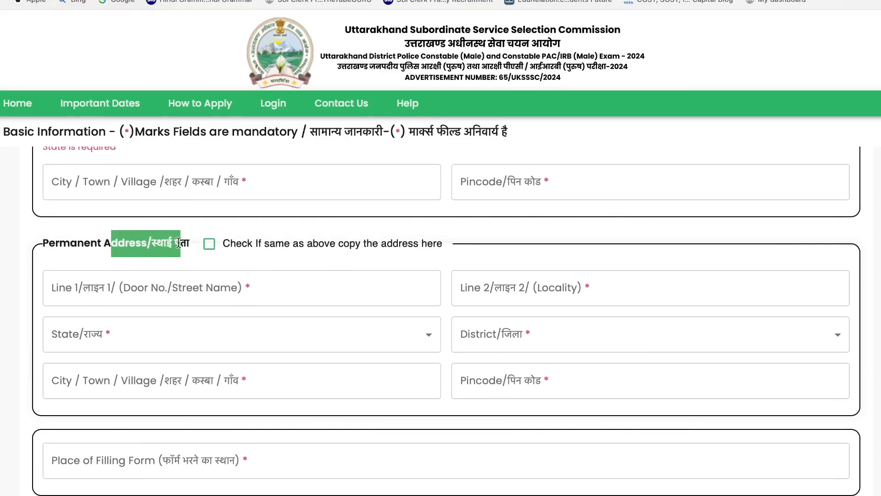
Leave the permanent address State unchosen and turn 'same as above' on, then off.
click(179, 326)
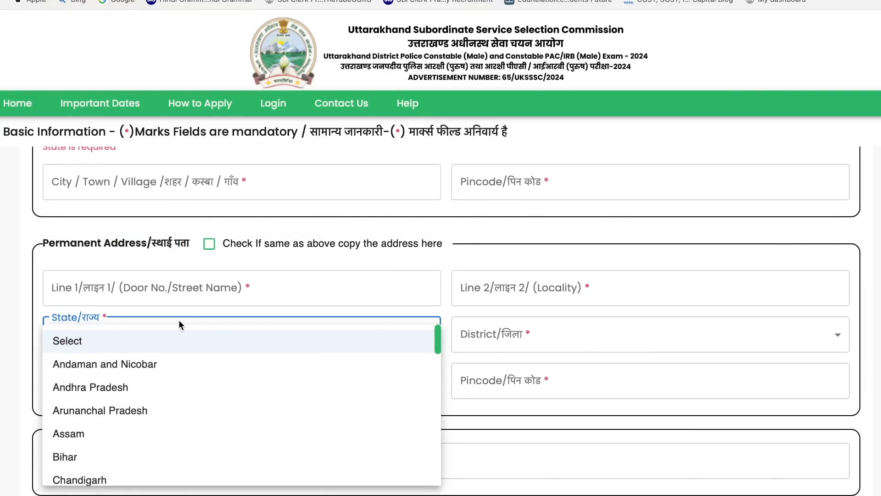
scroll(179, 326, down, 10)
click(327, 227)
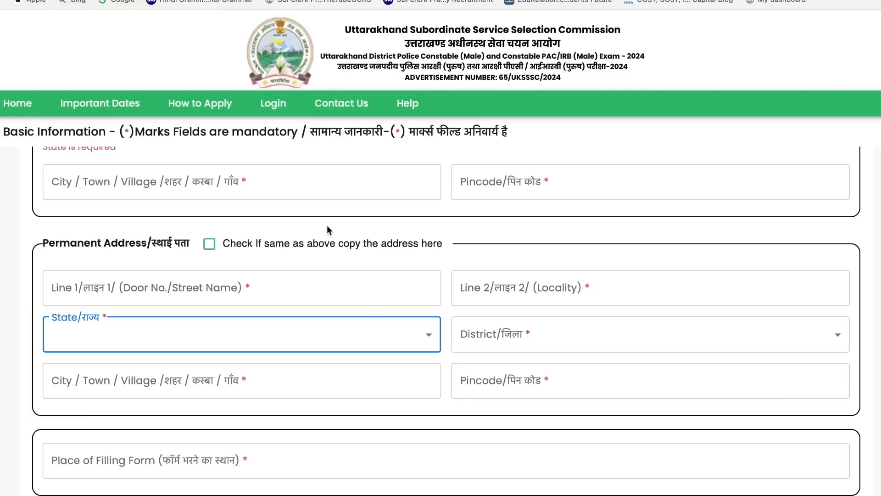
key(Down)
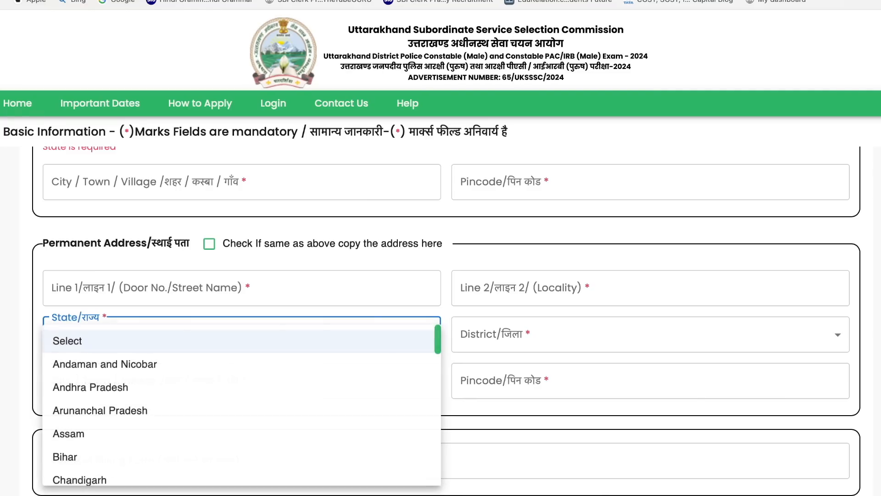
click(255, 221)
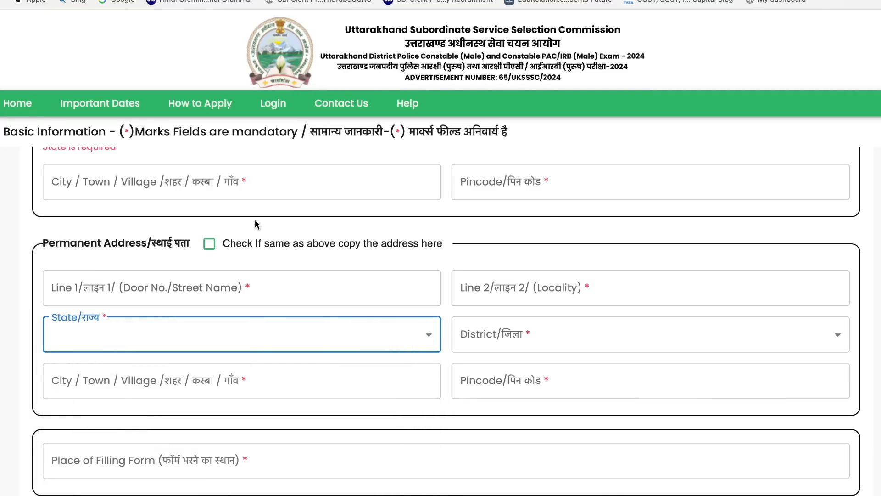
click(209, 244)
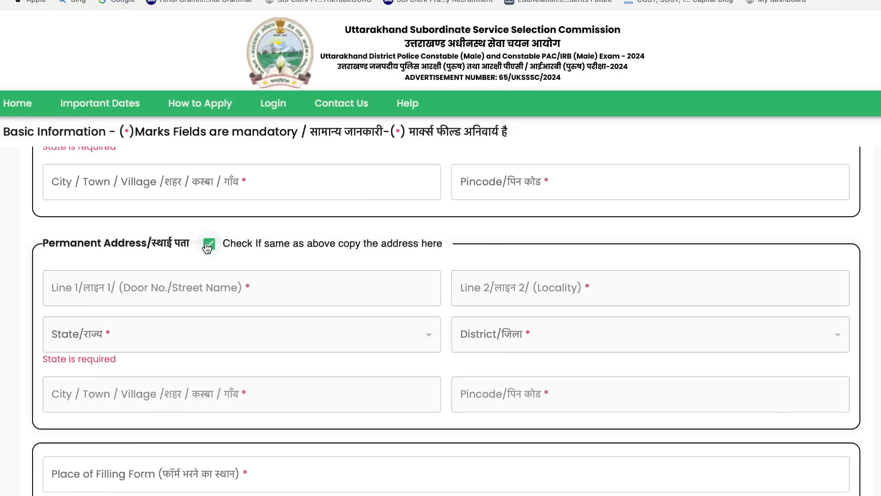
click(208, 244)
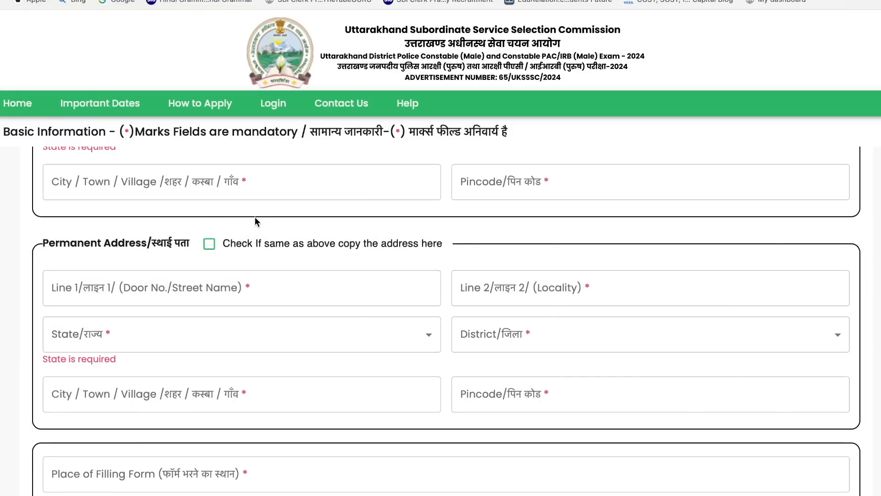
scroll(255, 216, down, 4)
scroll(255, 229, down, 1)
Enter Dehradoon as the Place of Filling Form.
click(257, 251)
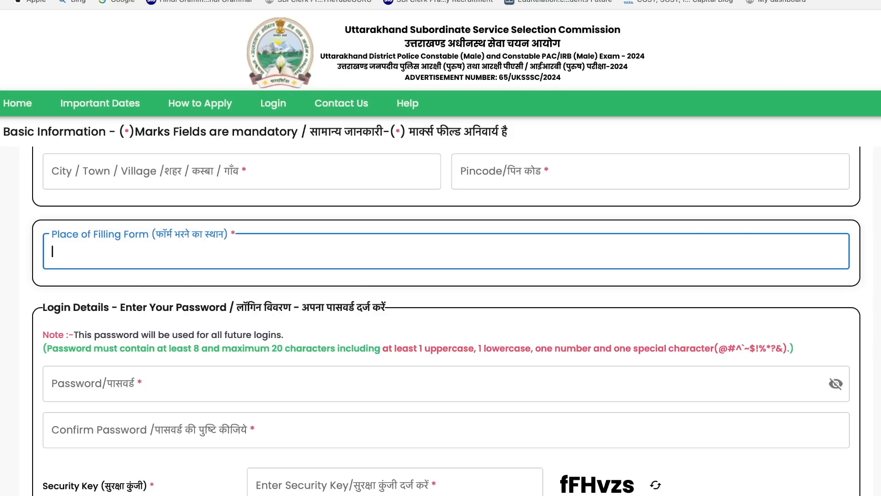
text(Dehradoon)
click(412, 301)
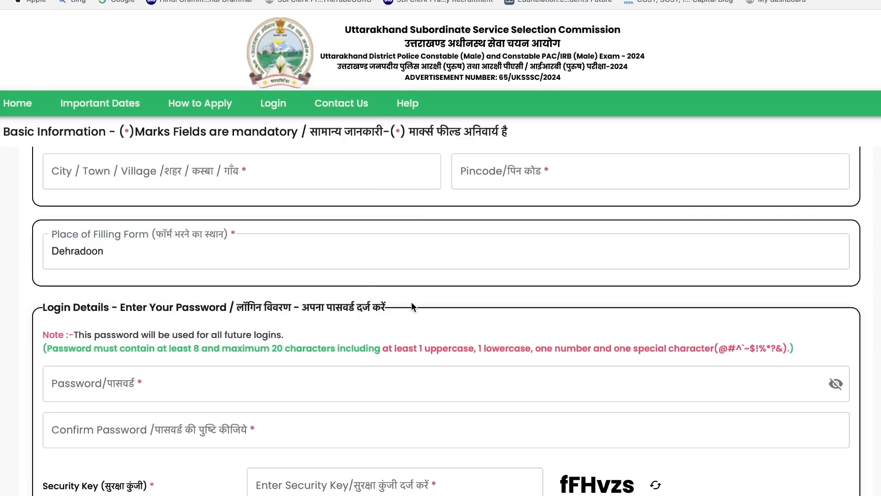
Enter the login password in the Password field with its text made visible.
scroll(411, 302, down, 1)
scroll(411, 302, down, 5)
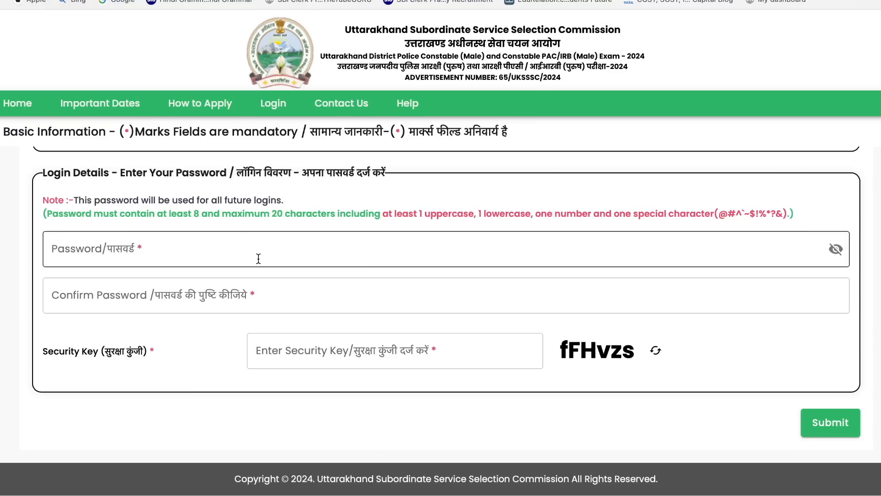
click(210, 257)
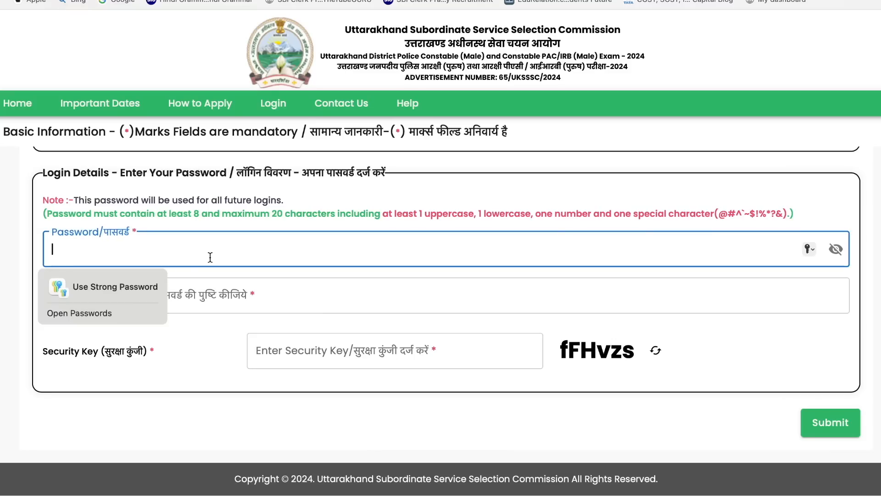
text(•)
key(BackSpace)
click(836, 249)
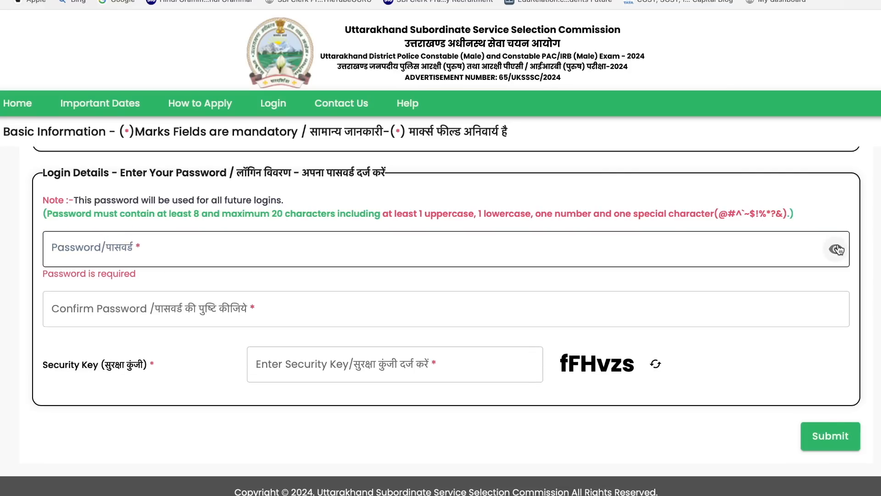
click(530, 261)
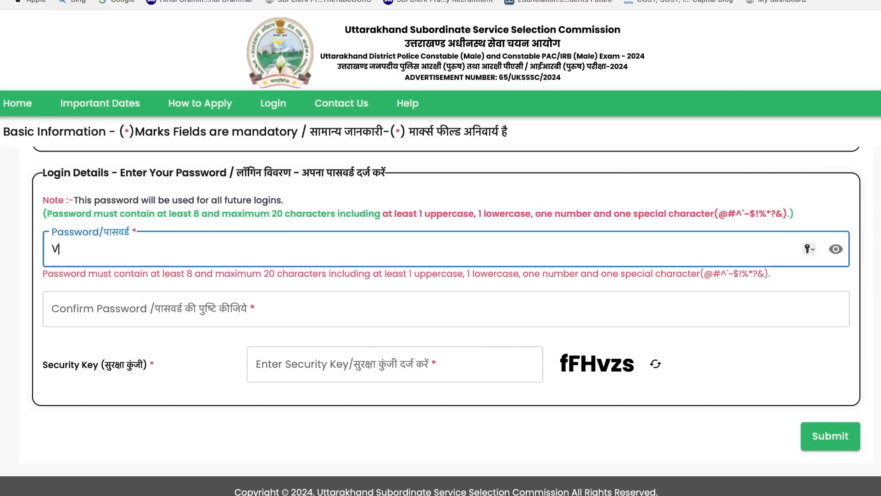
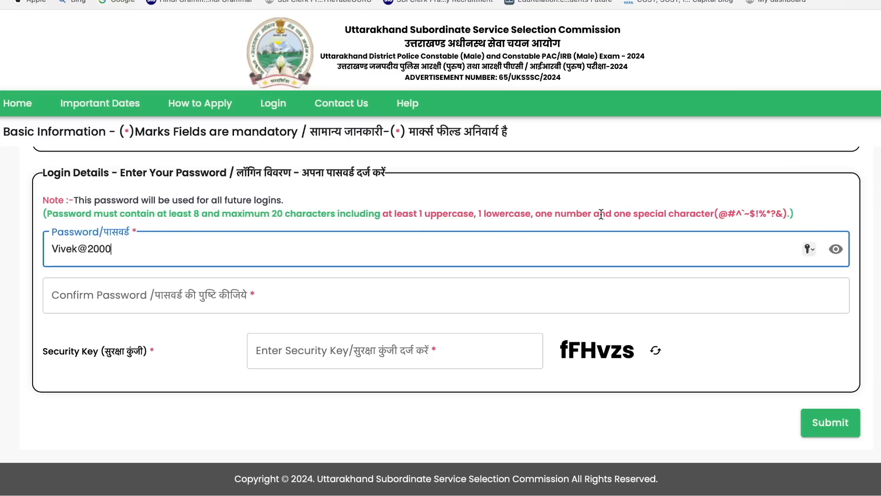
Re-enter the password in Confirm Password, which still shows 'Password must match'.
click(141, 291)
key(BackSpace)
key(BackSpace)
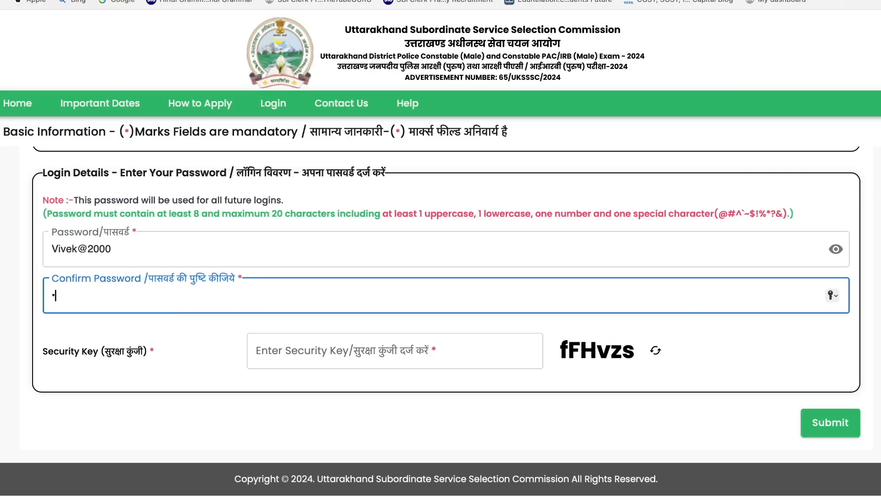
click(556, 349)
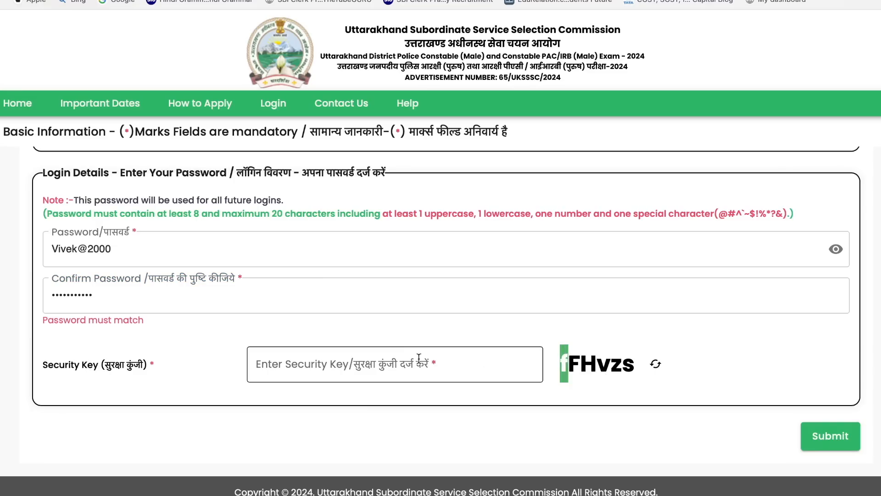
click(395, 351)
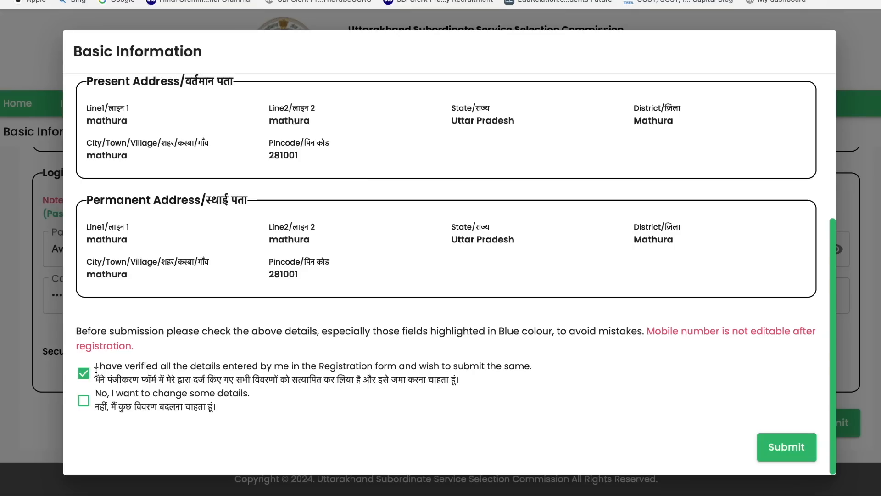
Tick 'I have verified all the details' in the Basic Information preview and submit the registration.
click(90, 403)
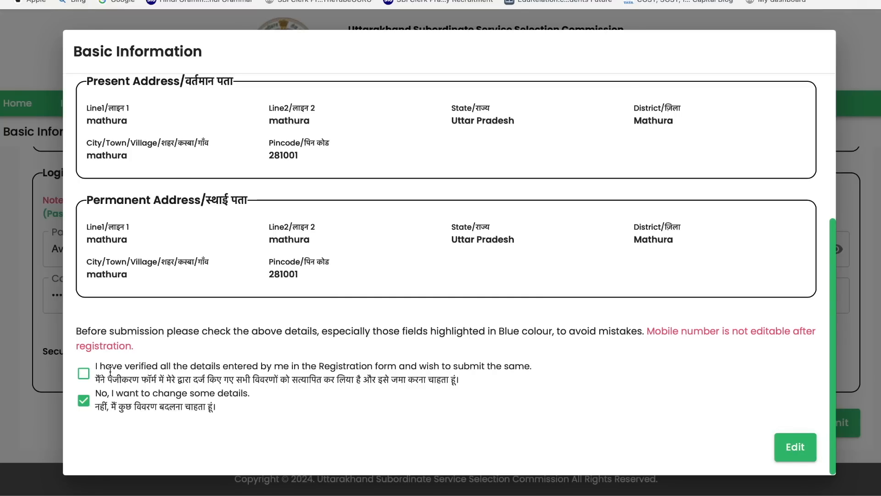
click(81, 379)
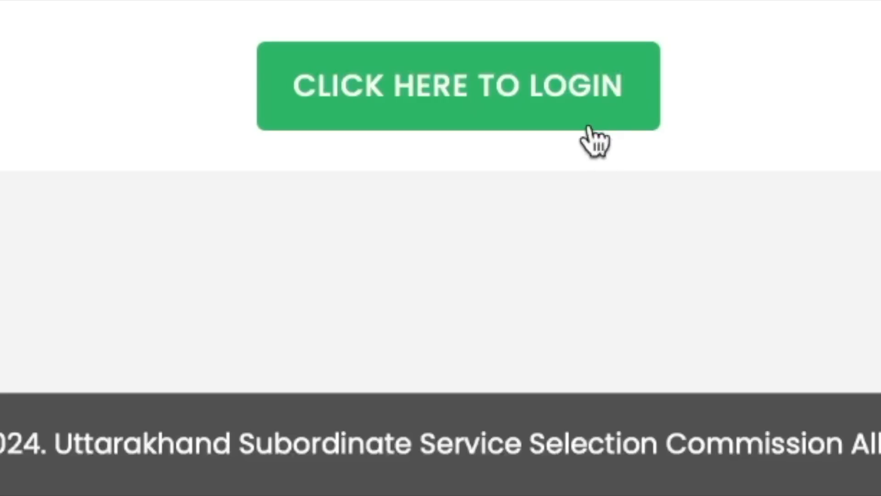
Go to the candidate login page via CLICK HERE TO LOGIN.
click(583, 112)
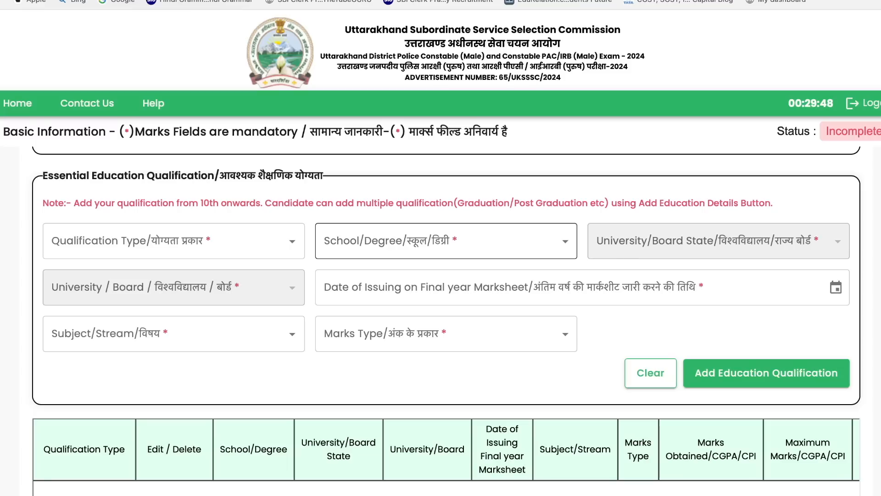
Set the 10th entry to High School(10th), Uttar Pradesh, U.P. Board, year 2019.
click(272, 238)
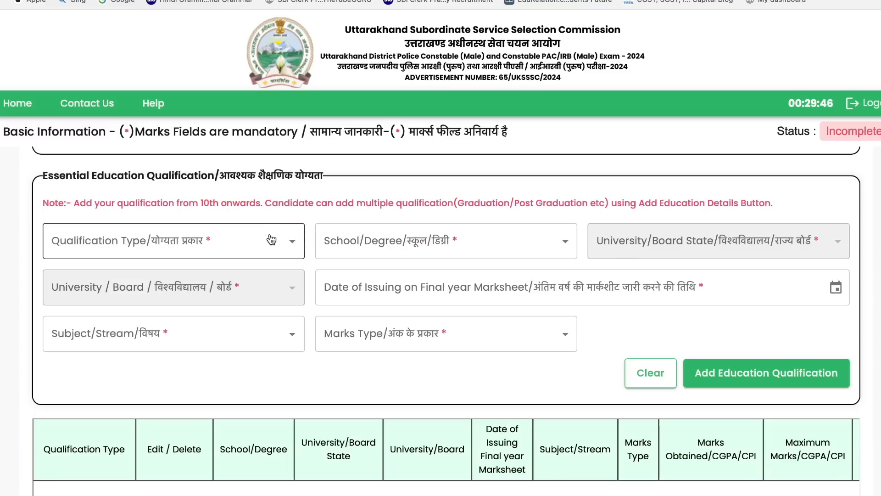
click(209, 300)
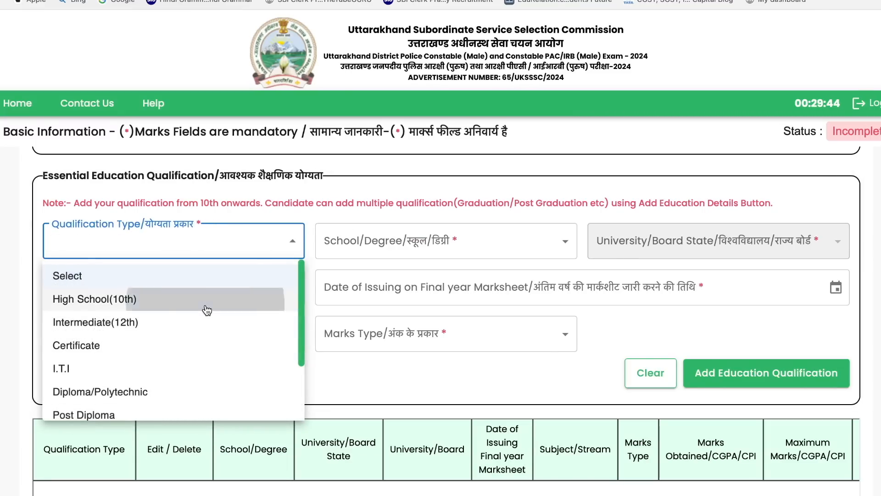
click(380, 246)
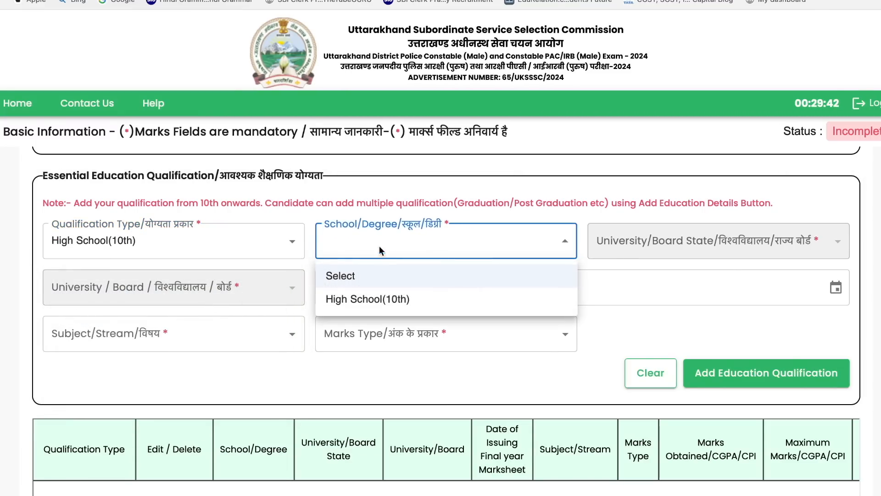
click(385, 300)
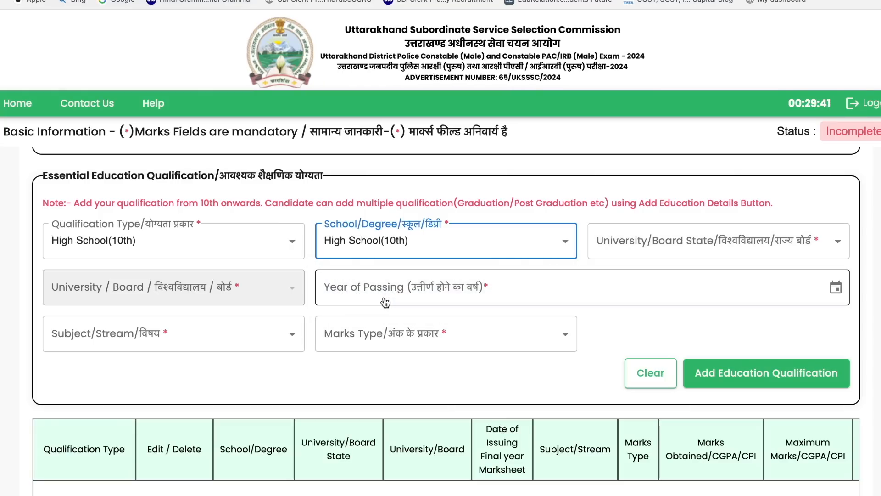
click(651, 247)
scroll(719, 340, down, 12)
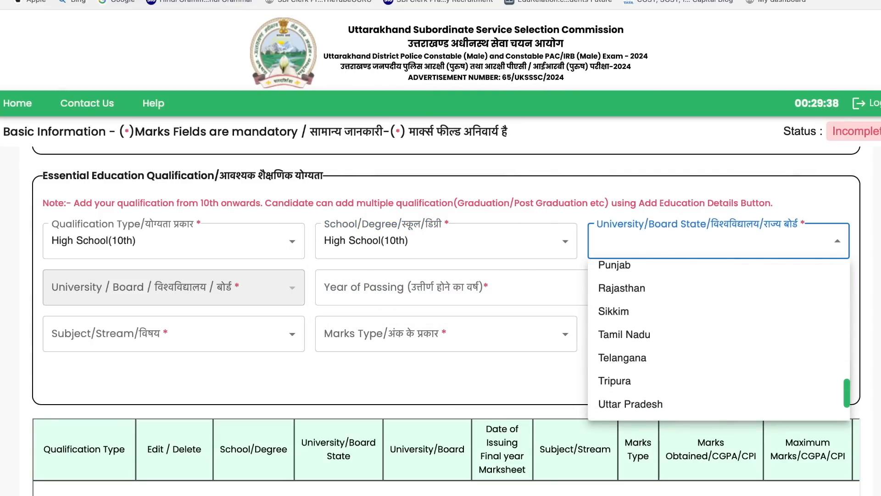
click(650, 406)
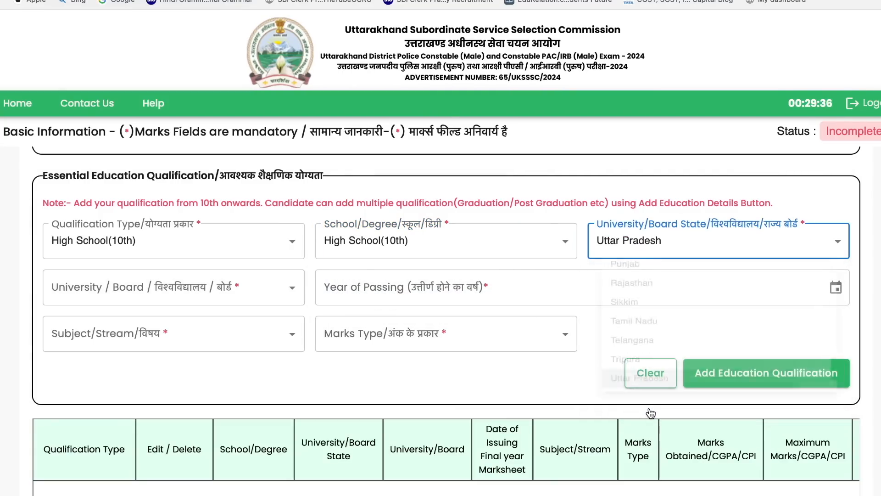
click(172, 290)
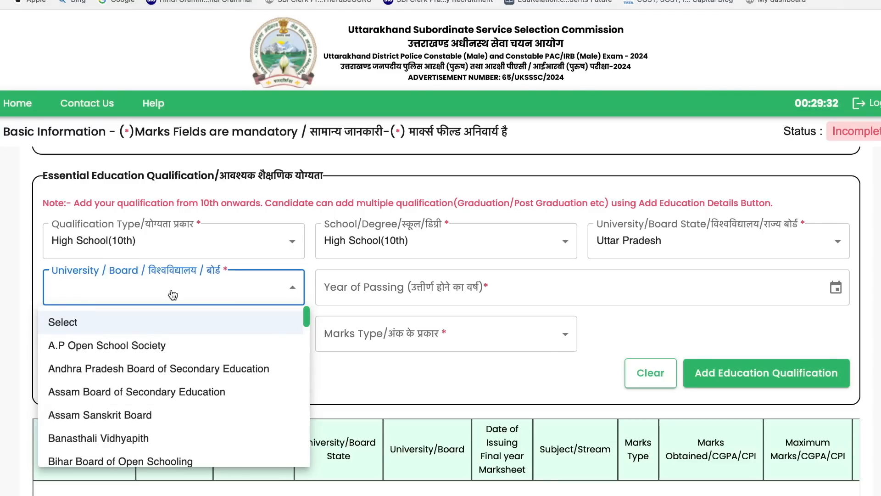
scroll(140, 389, down, 15)
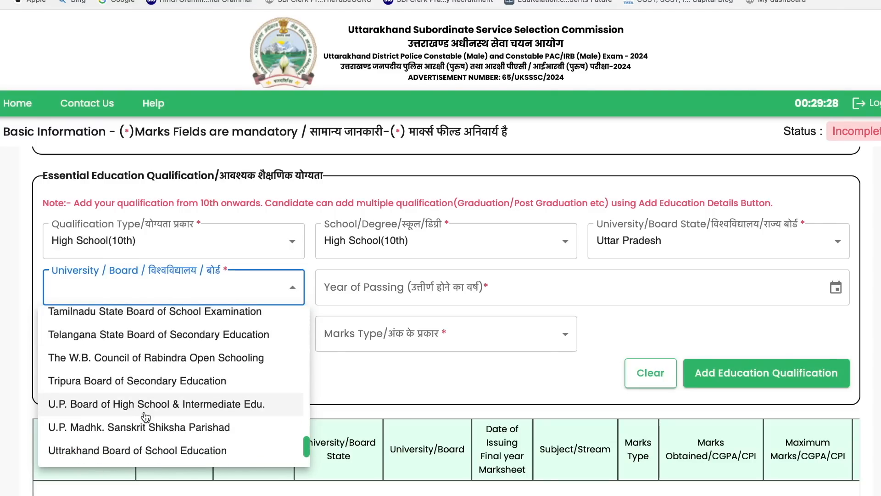
click(145, 412)
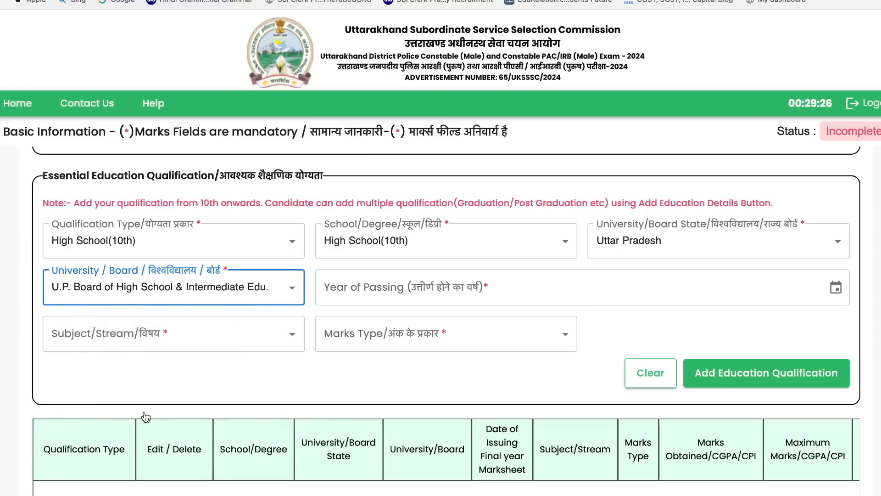
click(391, 284)
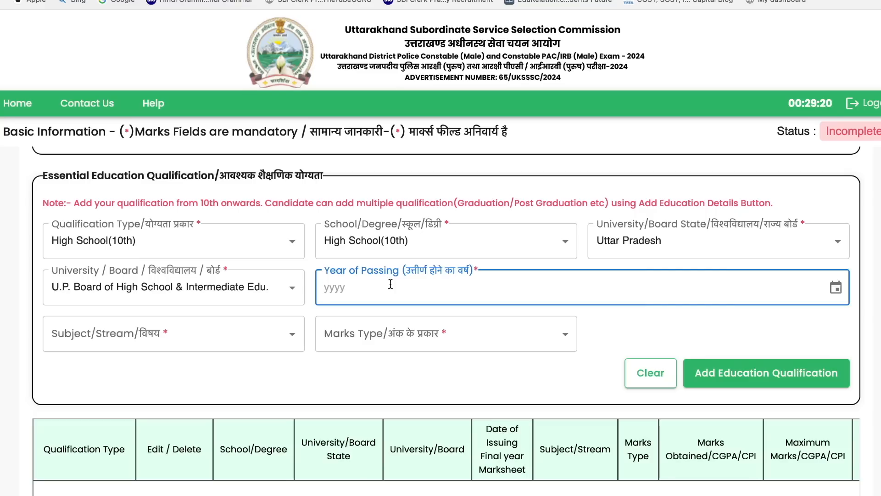
text(2)
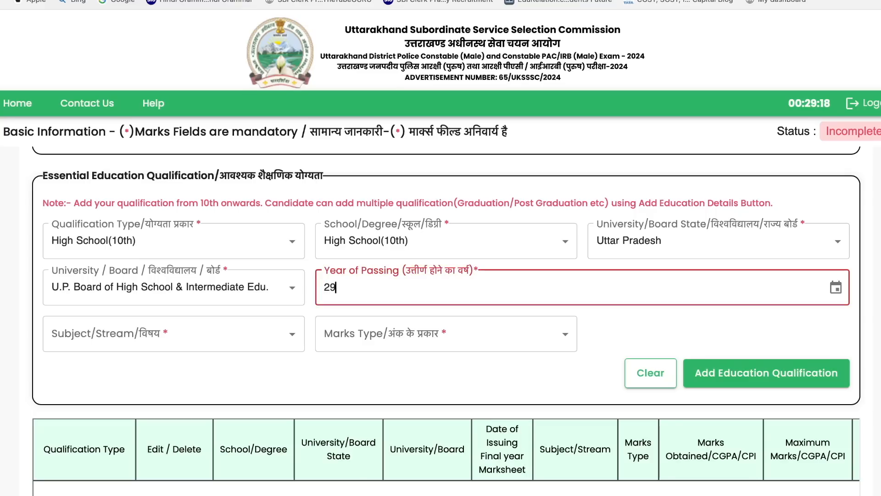
text(019)
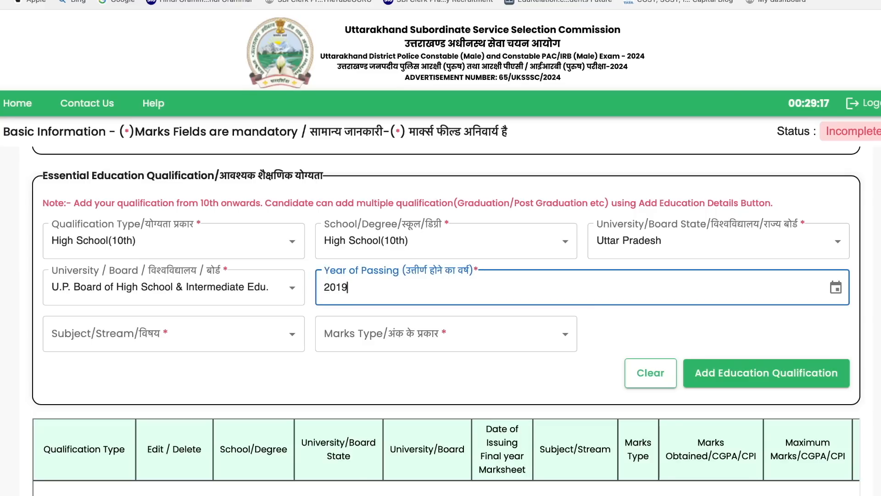
Select the subjects English, Mathematics, Science, Social studies and Statistics.
click(213, 335)
drag(304, 344, 301, 384)
click(102, 400)
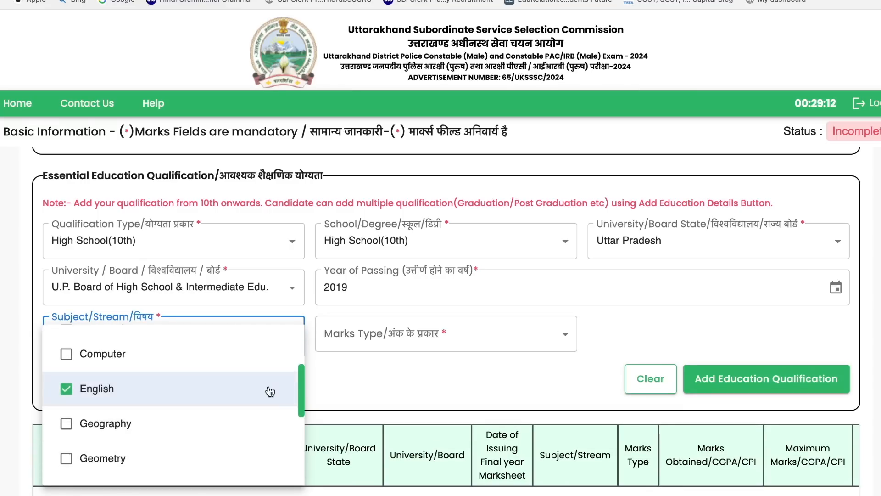
drag(299, 385, 301, 422)
click(160, 444)
click(173, 469)
drag(301, 418, 303, 455)
click(209, 416)
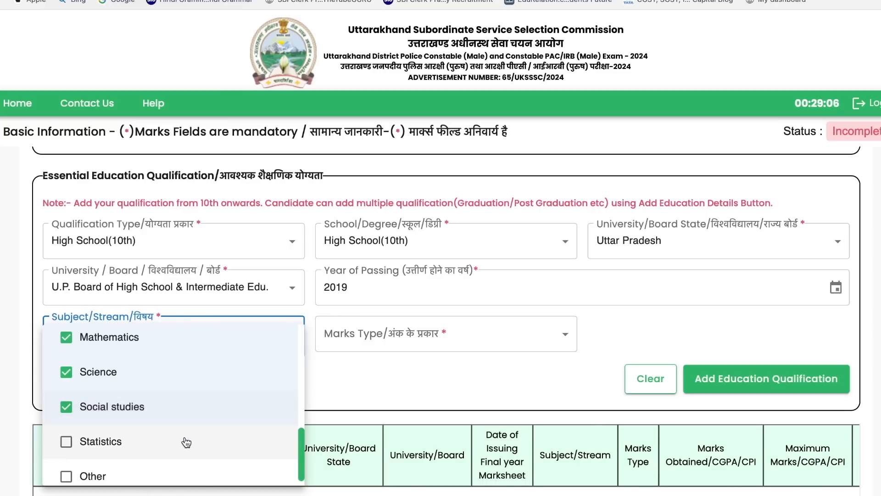
click(184, 441)
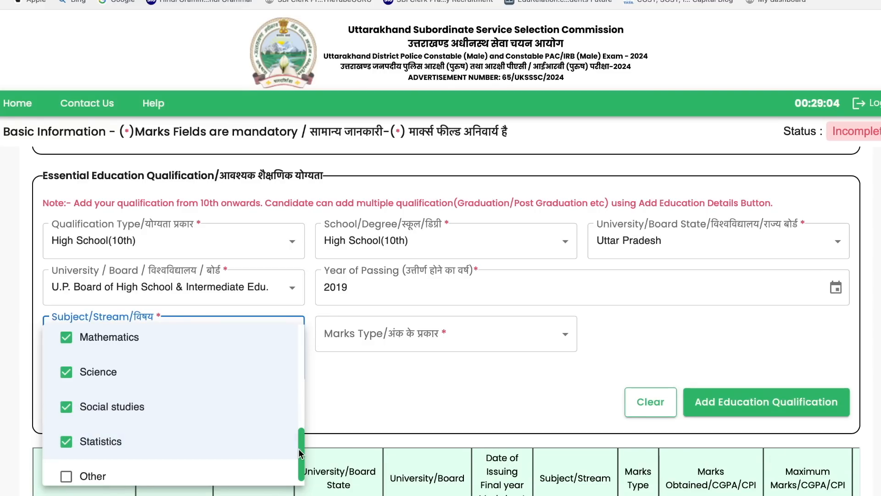
click(371, 409)
click(455, 337)
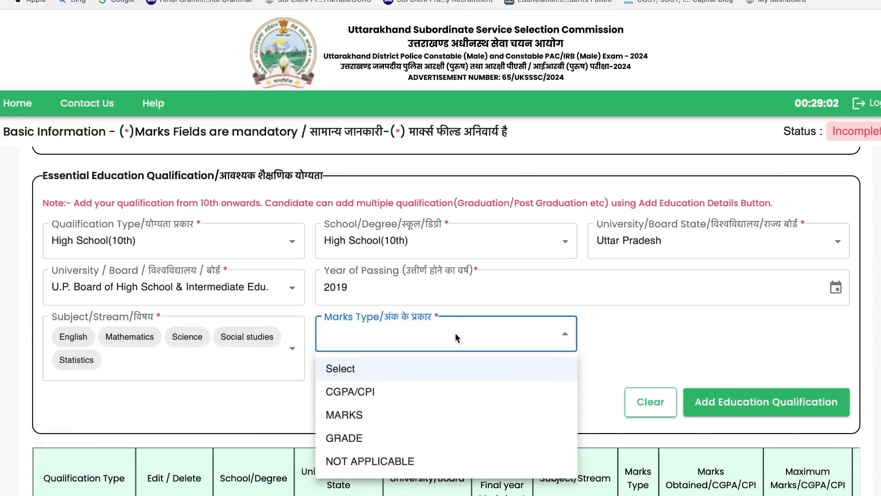
Enter MARKS type with 460 obtained of 500 maximum and add the High School(10th) entry.
click(380, 422)
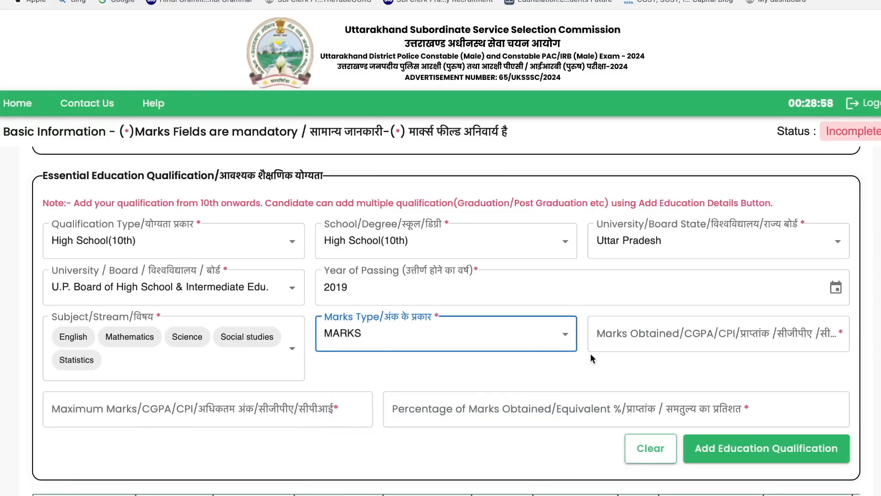
click(660, 331)
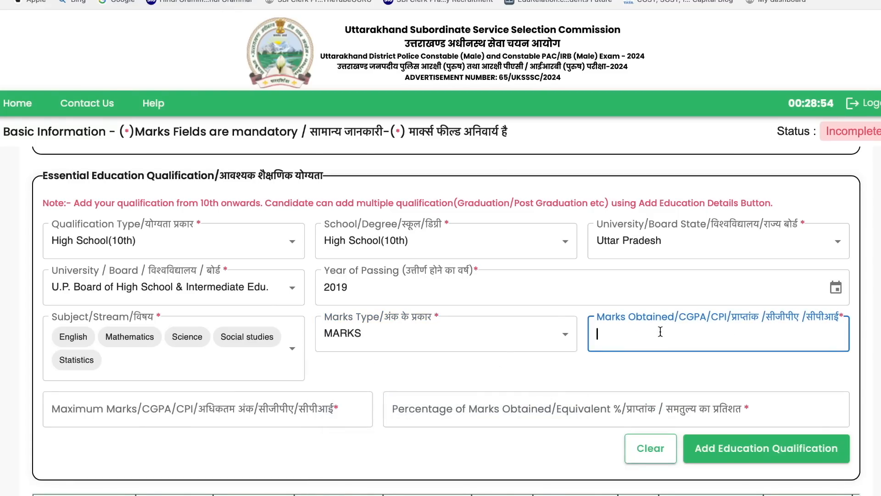
text(460)
click(285, 413)
text(500)
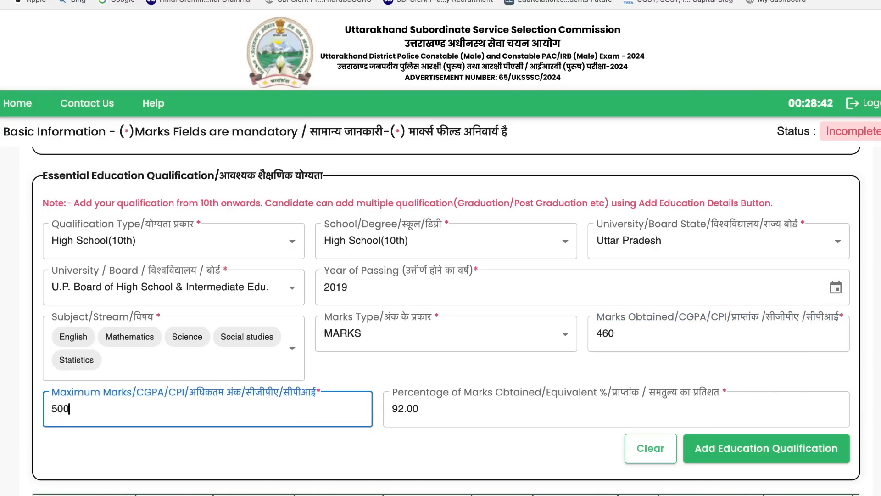
click(502, 352)
click(406, 415)
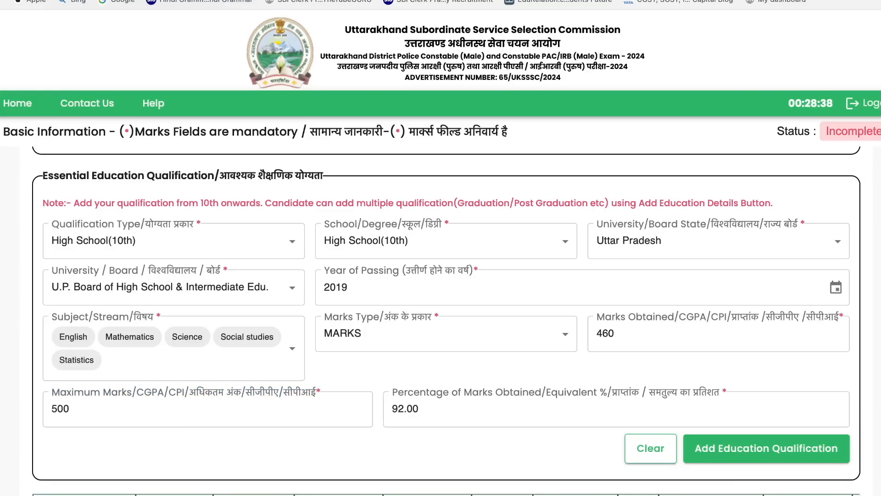
scroll(446, 321, down, 3)
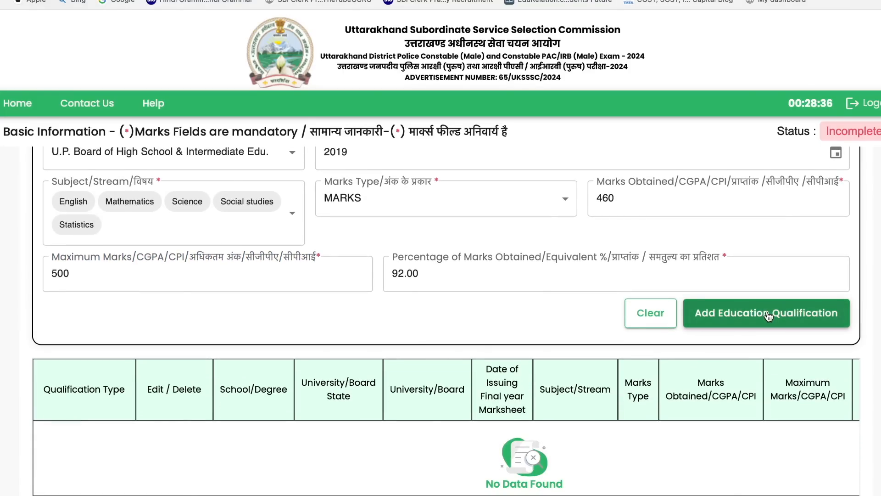
click(768, 317)
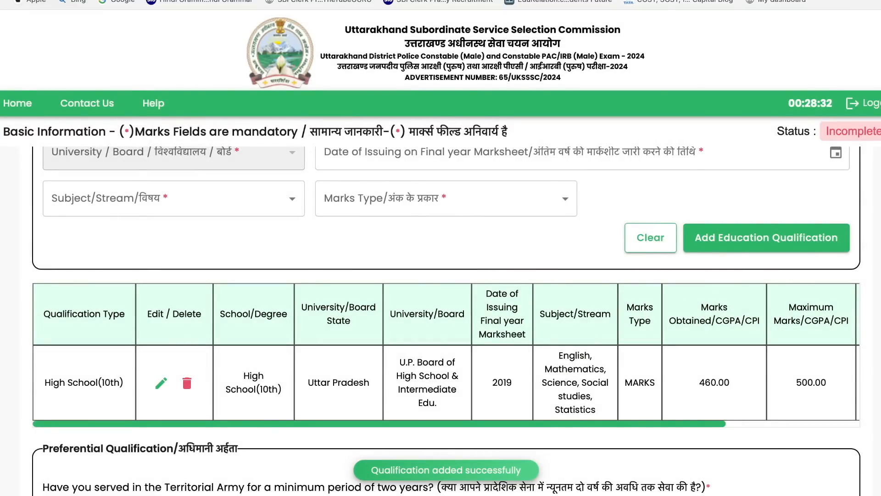
Start an Intermediate(12th) entry with Uttar Pradesh and U.P. Board of High School & Intermediate Edu.
scroll(446, 320, up, 5)
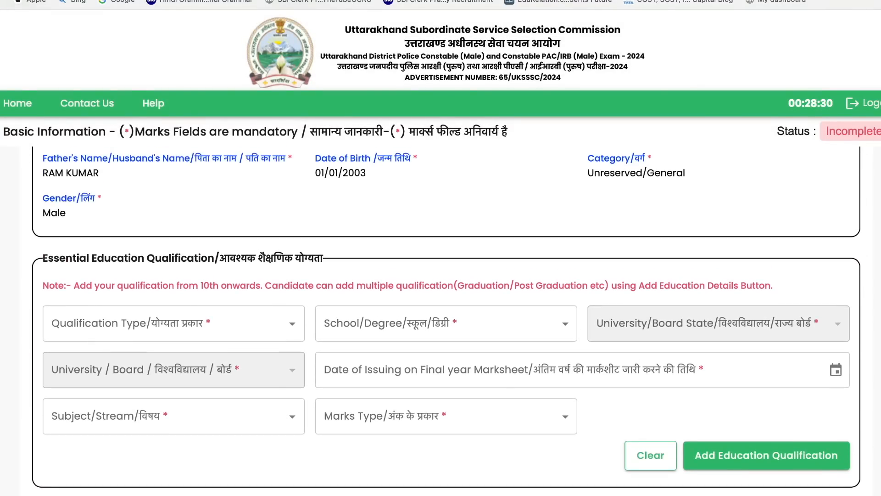
click(182, 324)
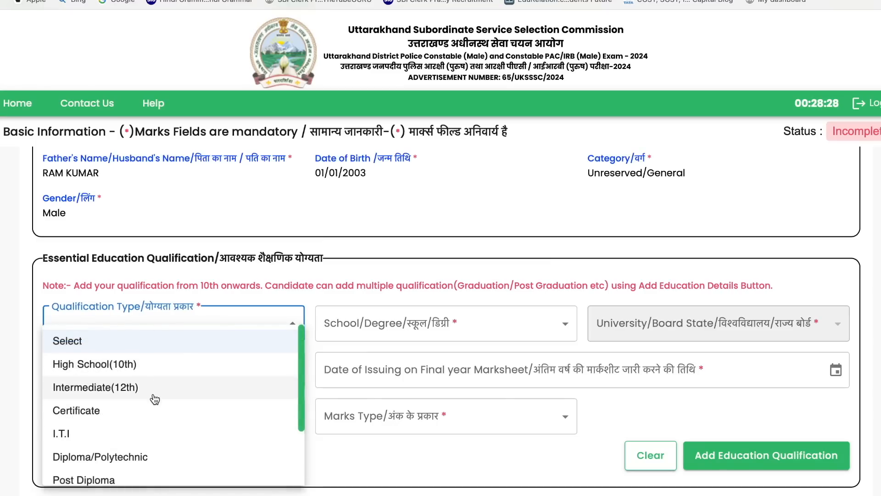
click(159, 386)
click(357, 329)
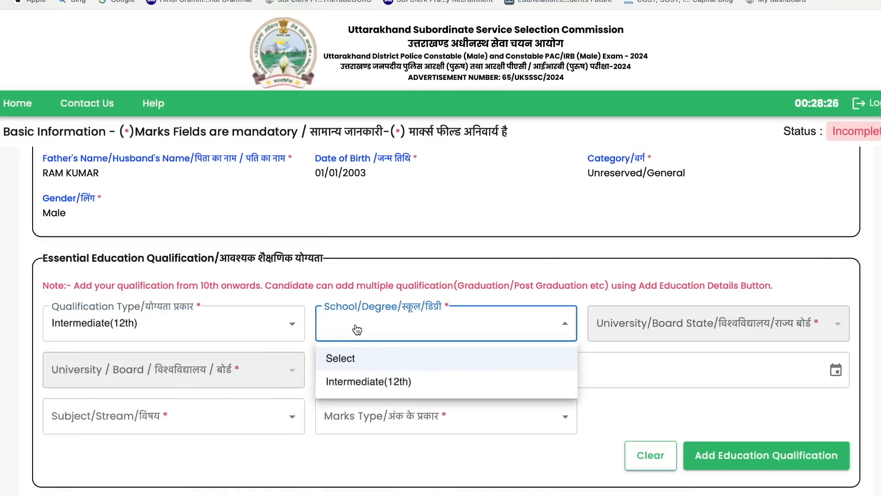
click(362, 383)
click(677, 326)
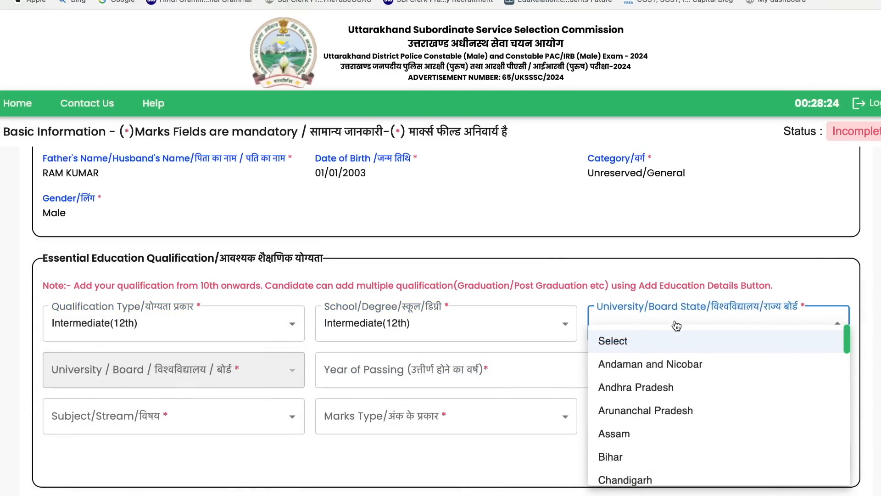
scroll(676, 326, down, 15)
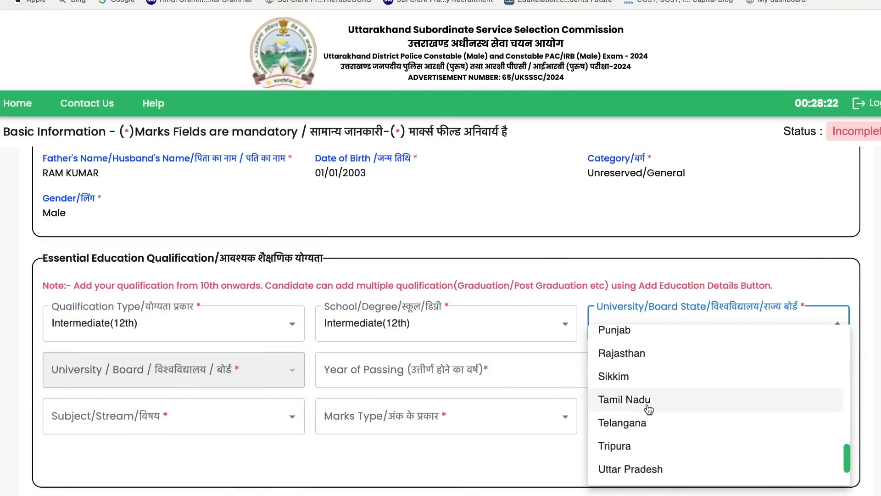
click(640, 469)
click(171, 370)
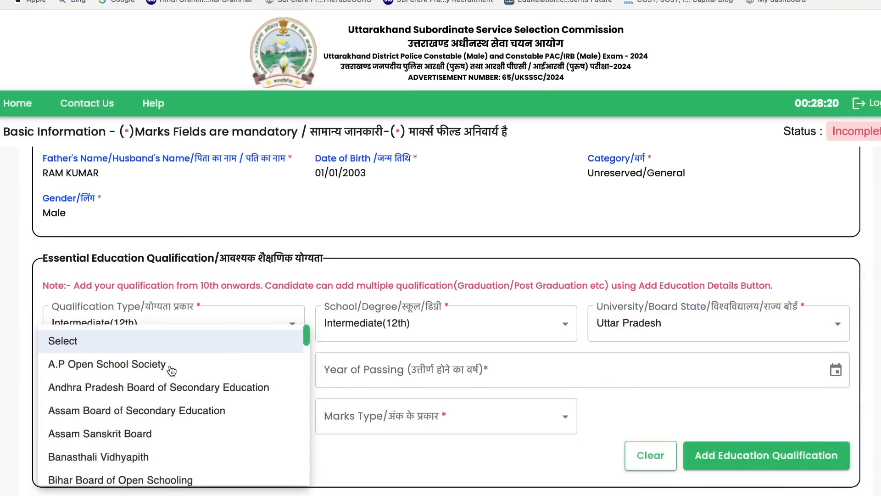
scroll(167, 368, down, 15)
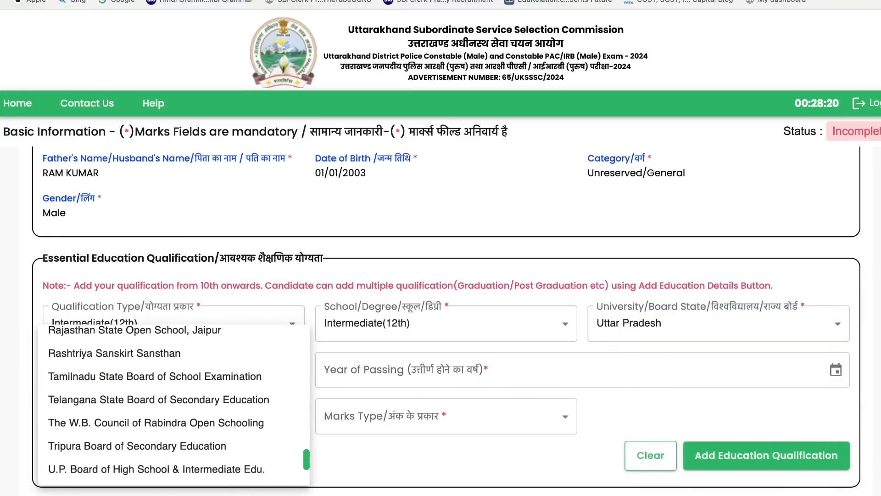
click(133, 469)
click(422, 366)
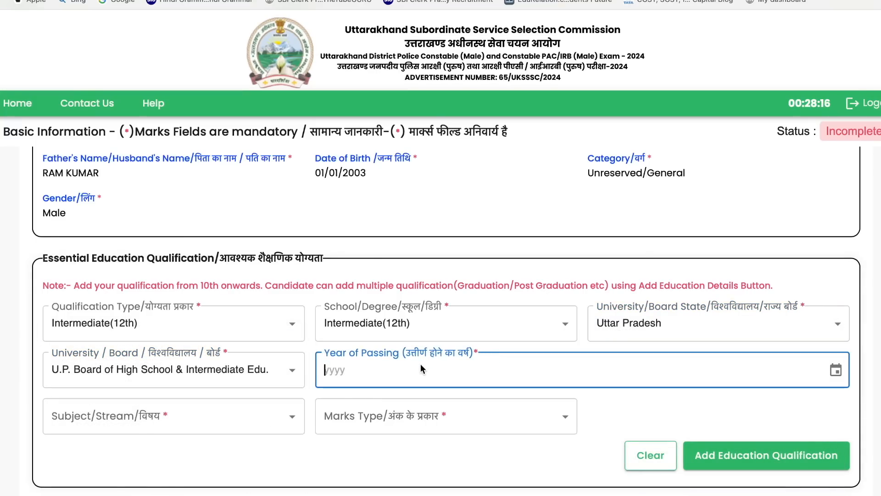
Enter year 2021 and select subjects Biology, Botany, Business Studies, Chemistry and Hindi.
text(2021)
click(237, 426)
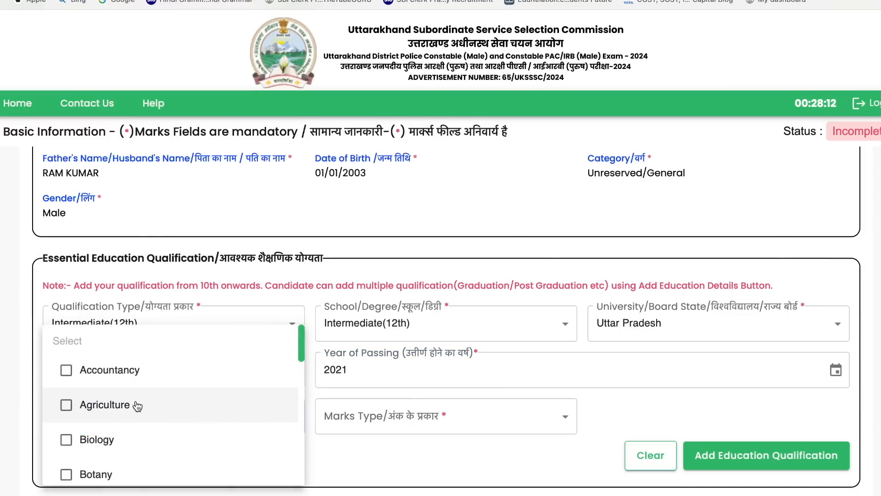
click(118, 439)
click(131, 468)
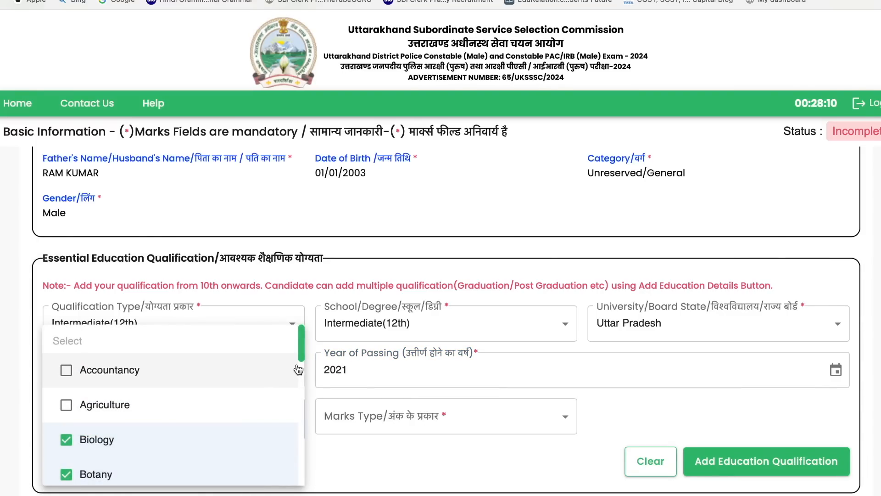
drag(301, 351, 301, 382)
click(210, 386)
click(192, 413)
click(177, 446)
scroll(174, 467, up, 2)
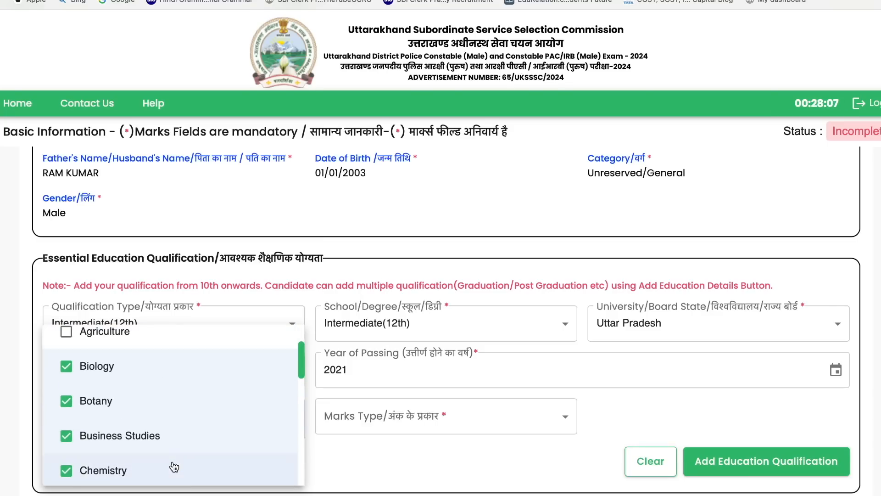
click(377, 436)
click(280, 425)
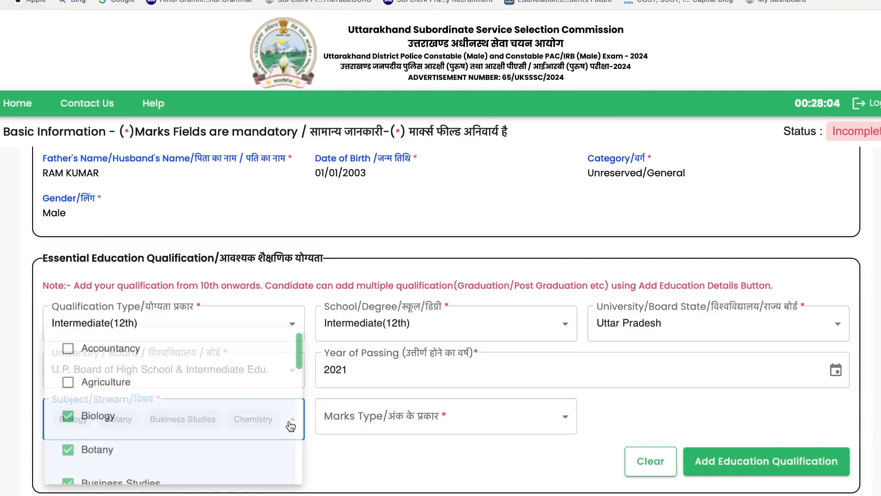
scroll(303, 367, down, 1)
scroll(301, 397, down, 5)
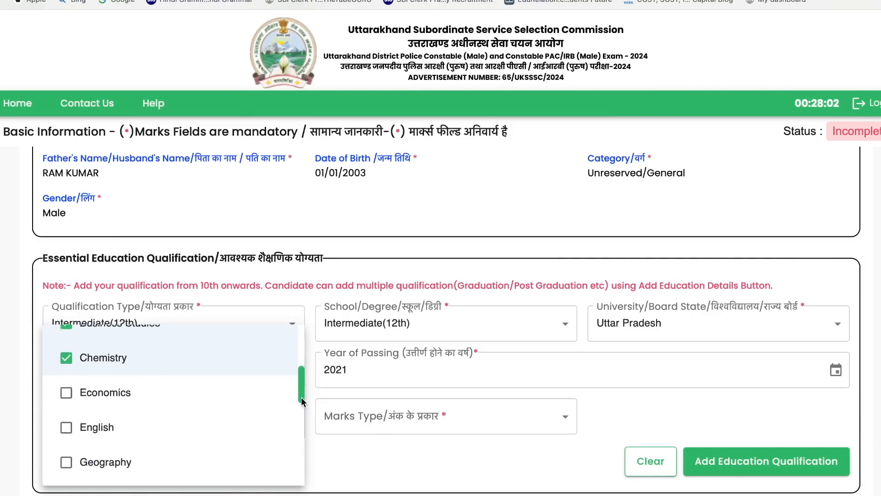
click(246, 418)
click(335, 451)
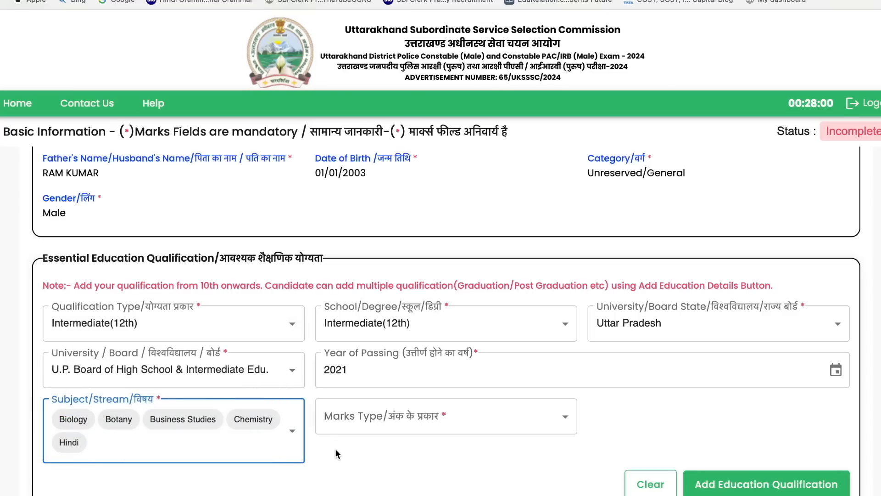
Enter MARKS type with 450 of 500 and add the Intermediate(12th) qualification.
click(408, 430)
click(362, 420)
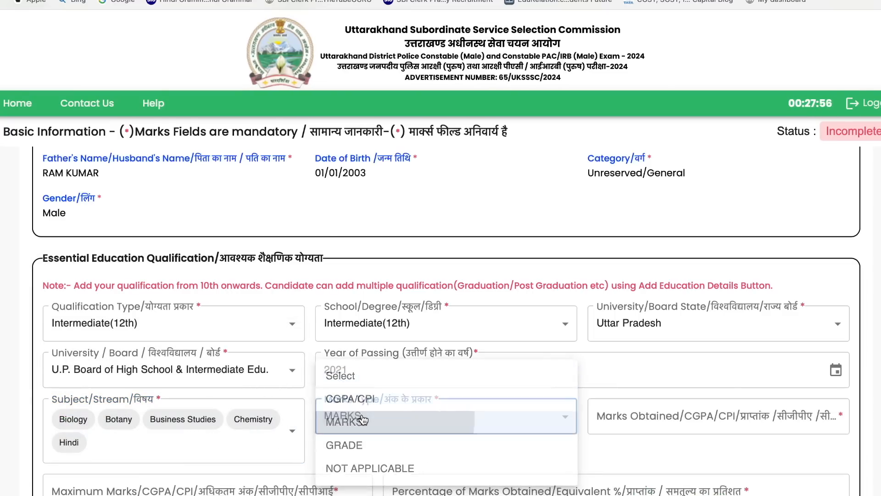
click(630, 408)
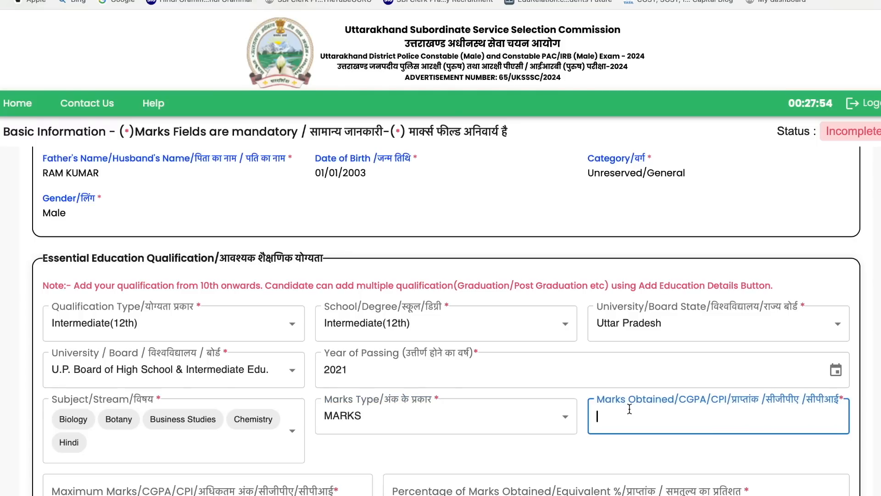
text(450)
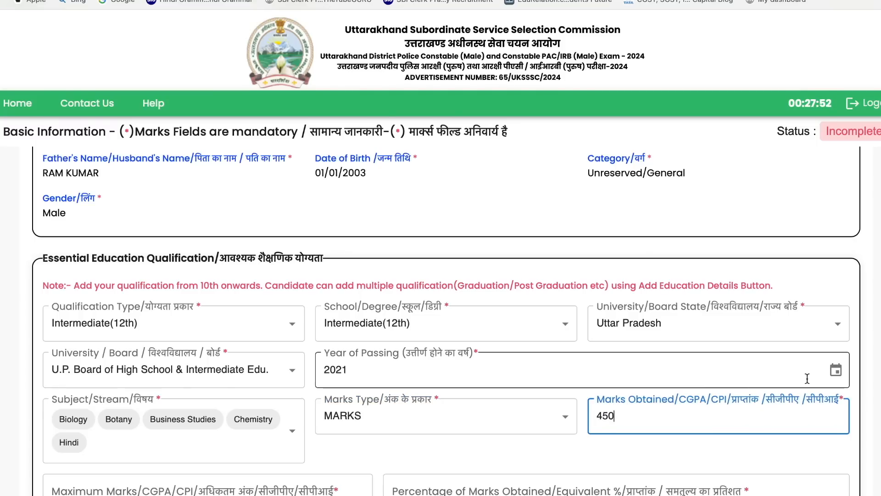
click(864, 278)
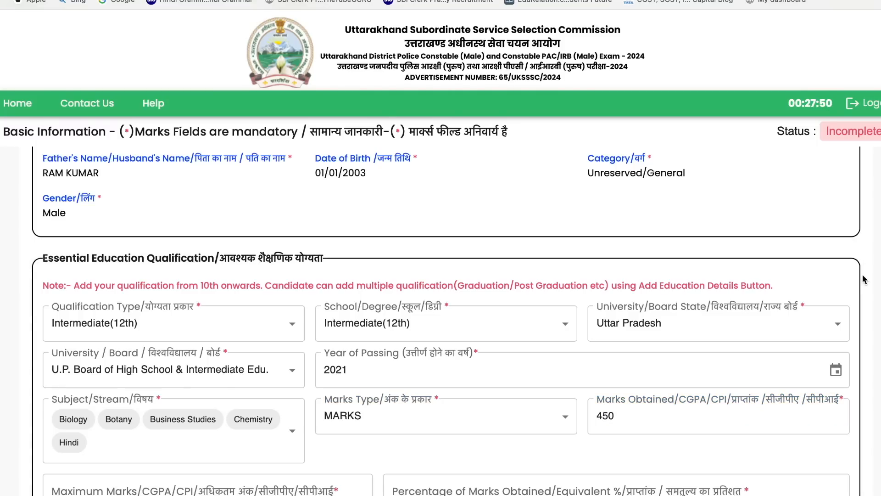
scroll(864, 278, down, 1)
scroll(440, 321, down, 2)
click(291, 369)
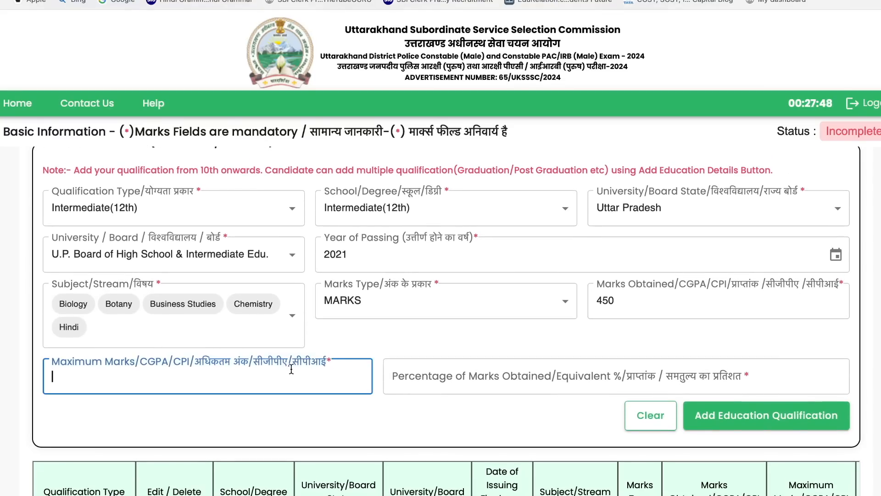
text(500)
click(512, 325)
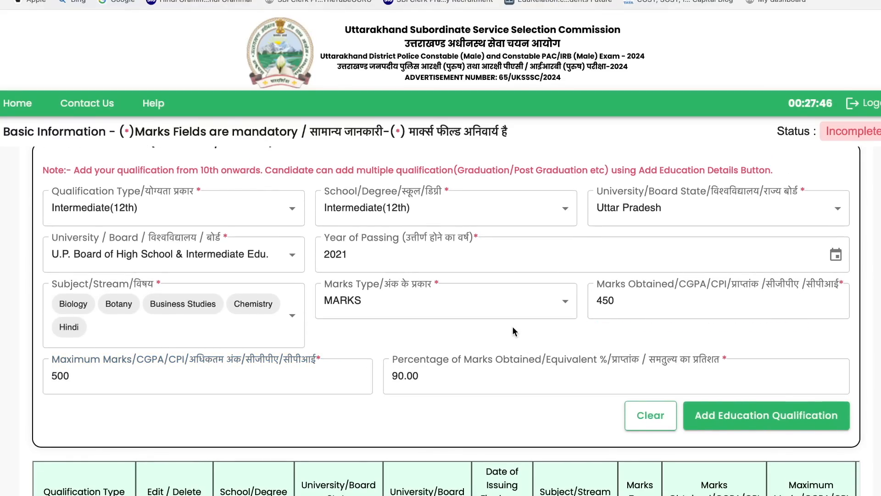
click(758, 407)
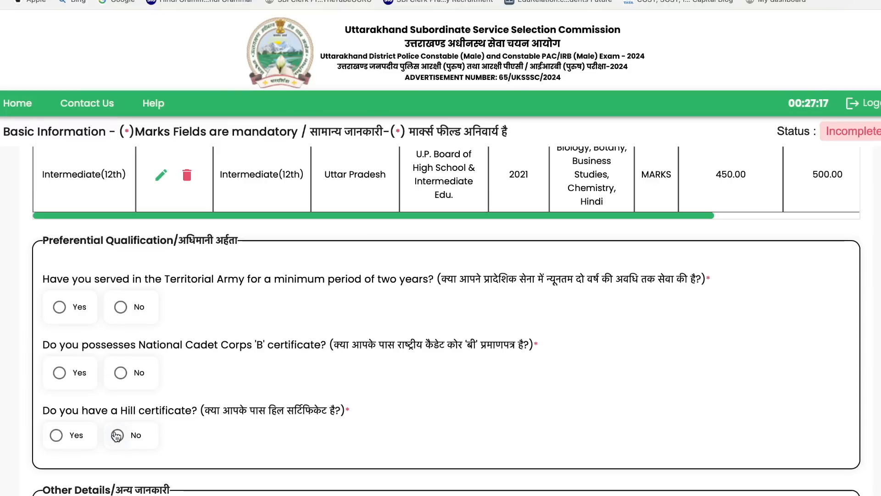
Answer No for Territorial Army, NCC 'B' certificate and Hill certificate under Preferential Qualification.
scroll(116, 441, down, 1)
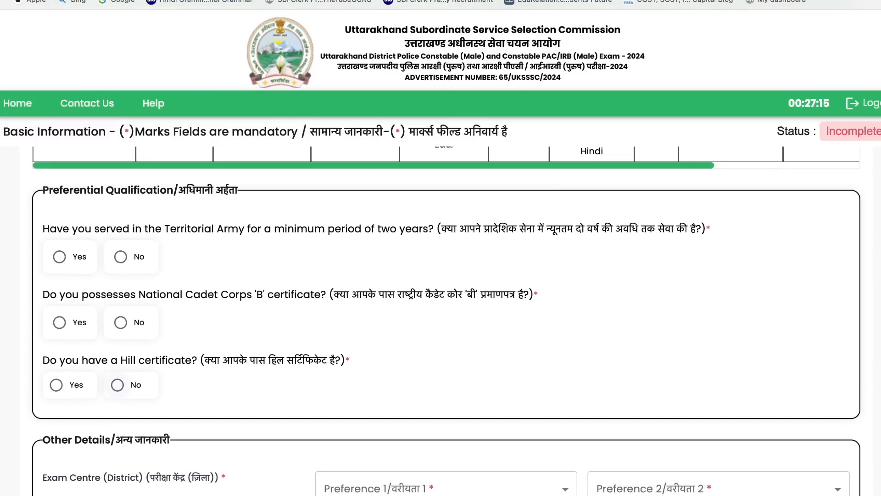
click(121, 257)
click(123, 323)
click(119, 385)
scroll(464, 342, down, 1)
scroll(464, 342, down, 3)
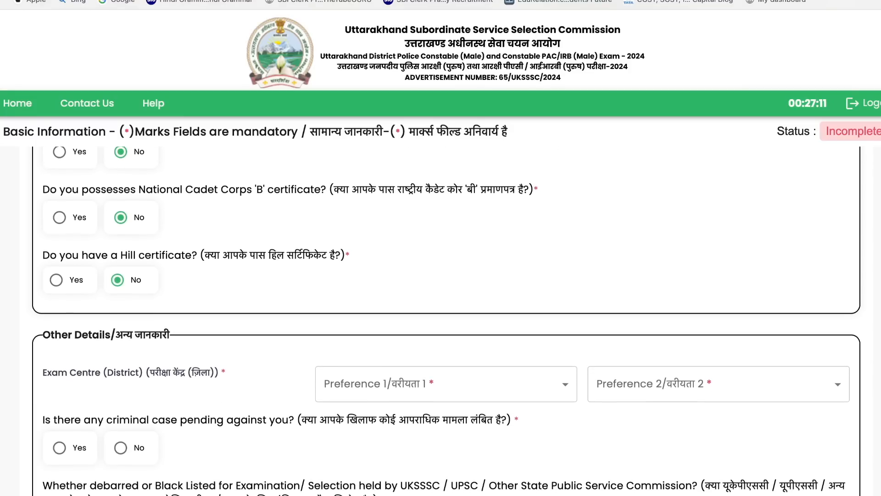
scroll(446, 297, down, 1)
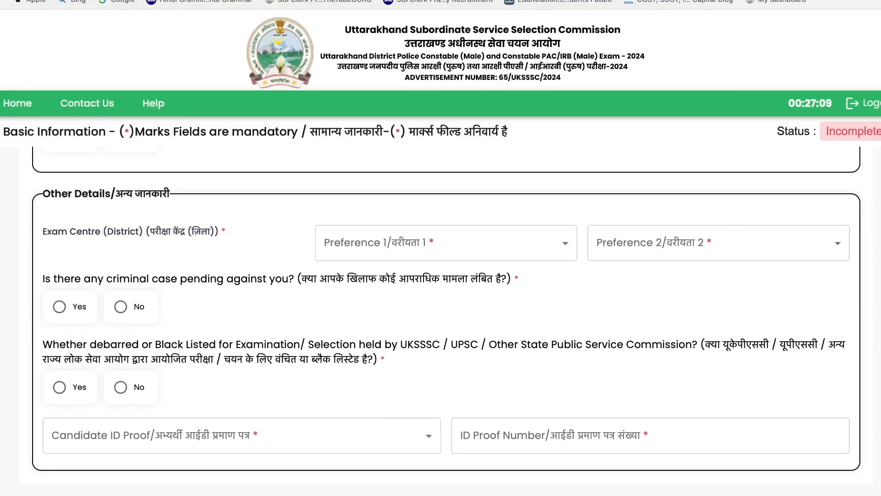
Choose Almora as first and Champawat as second exam centre preference.
click(573, 209)
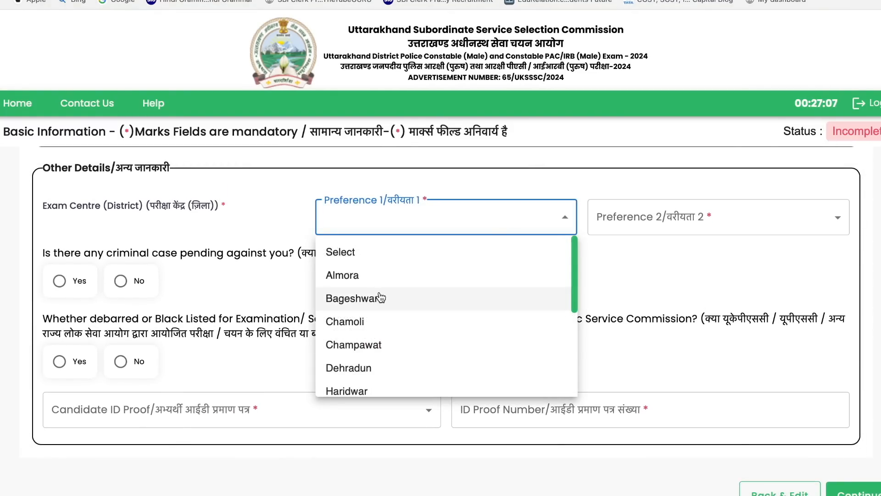
click(392, 274)
click(655, 223)
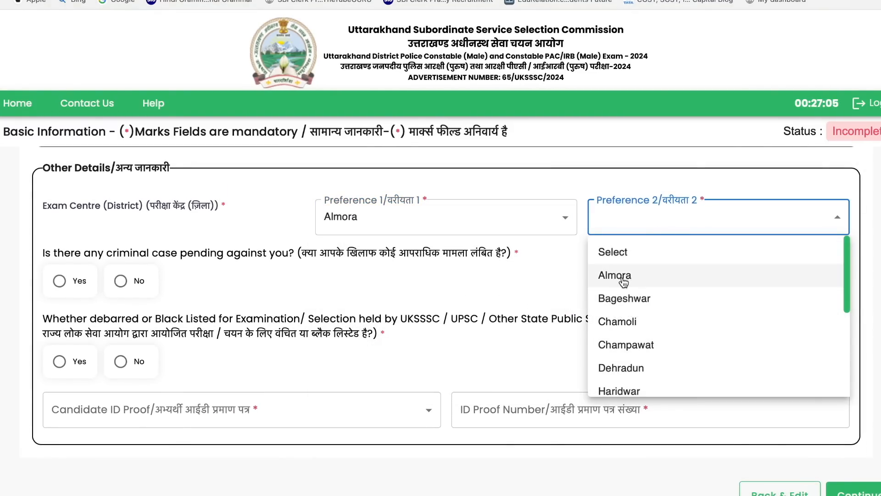
click(631, 340)
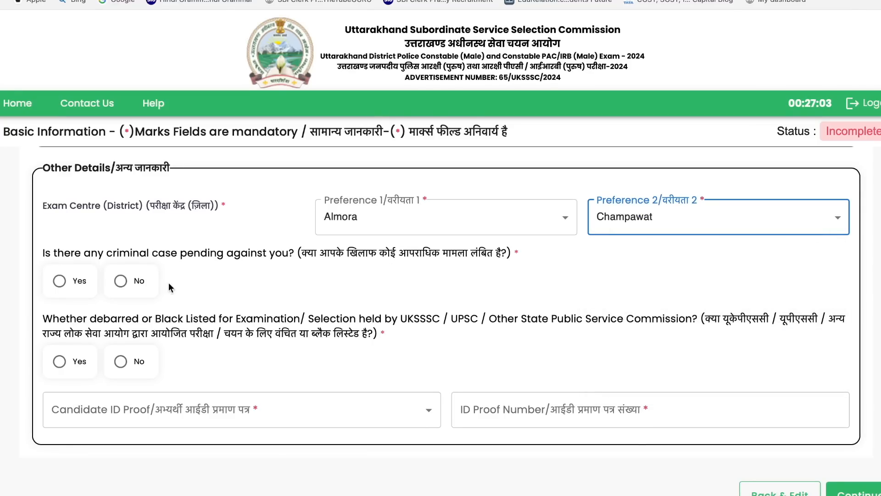
Answer No to pending criminal case and debarment, and choose Aadhaar Card as ID proof.
click(121, 282)
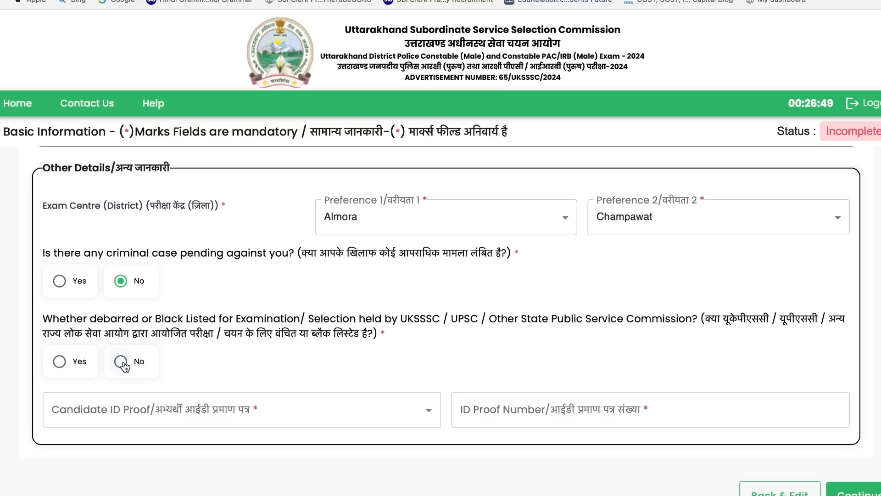
click(122, 362)
scroll(456, 321, down, 2)
click(196, 372)
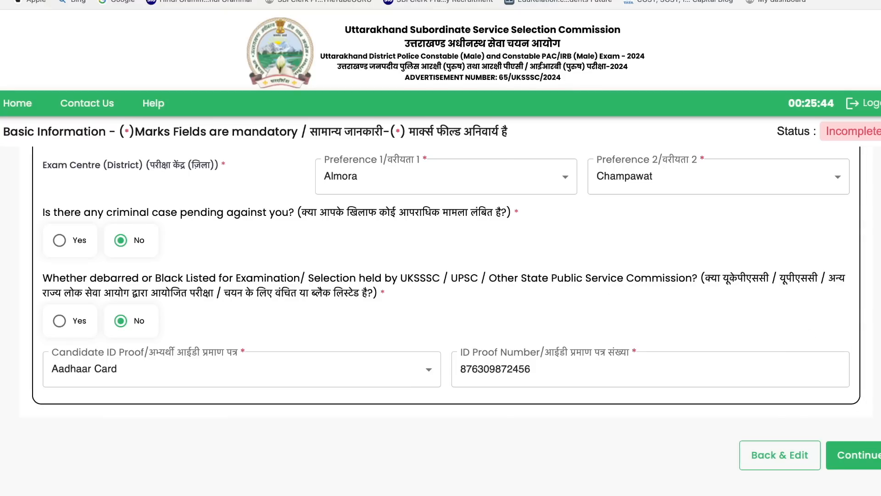
scroll(440, 321, down, 2)
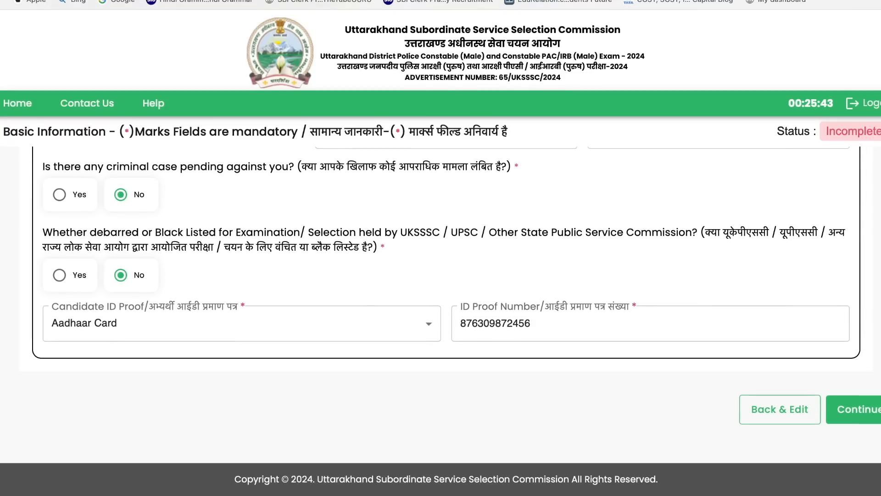
Save Other Details and confirm the uploaded photo and signature are correct.
click(858, 420)
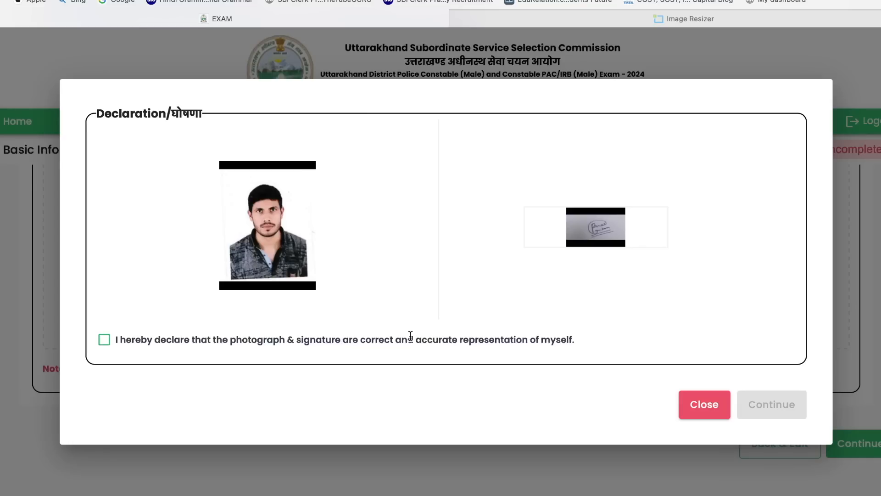
click(104, 340)
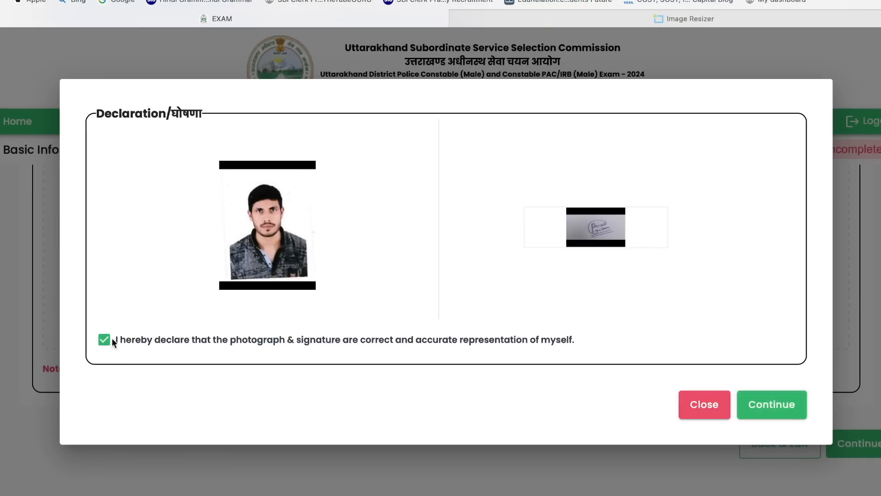
click(797, 406)
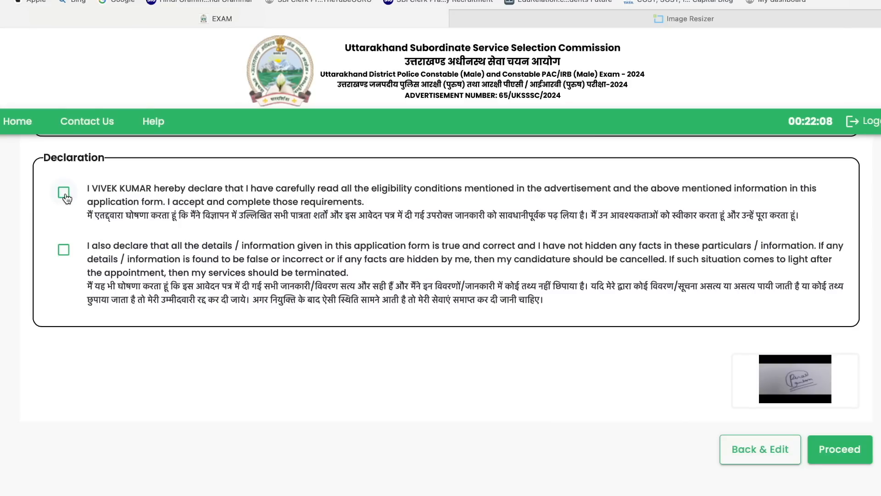
Accept the application declarations and start paying the ₹300 fee via CC Avenue.
click(64, 249)
click(840, 448)
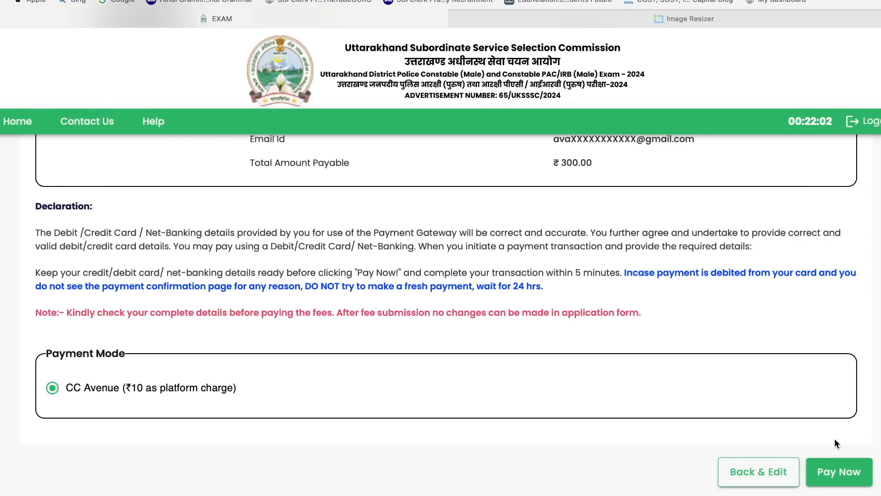
click(860, 472)
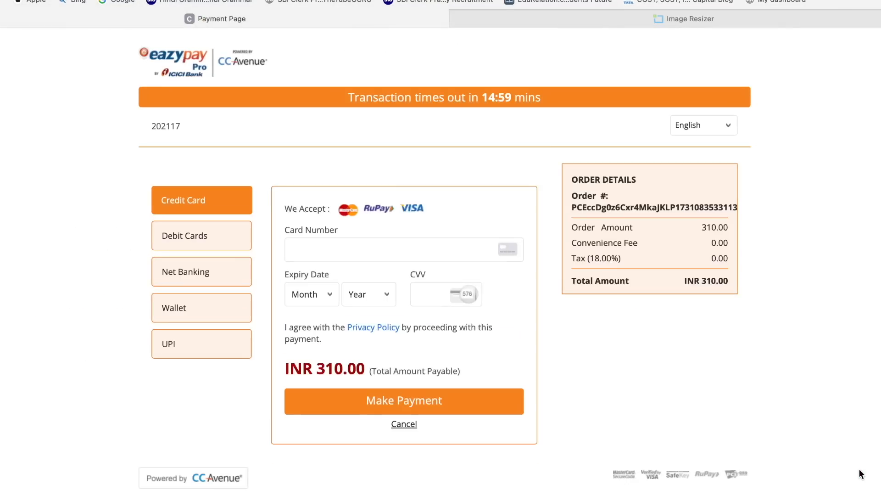